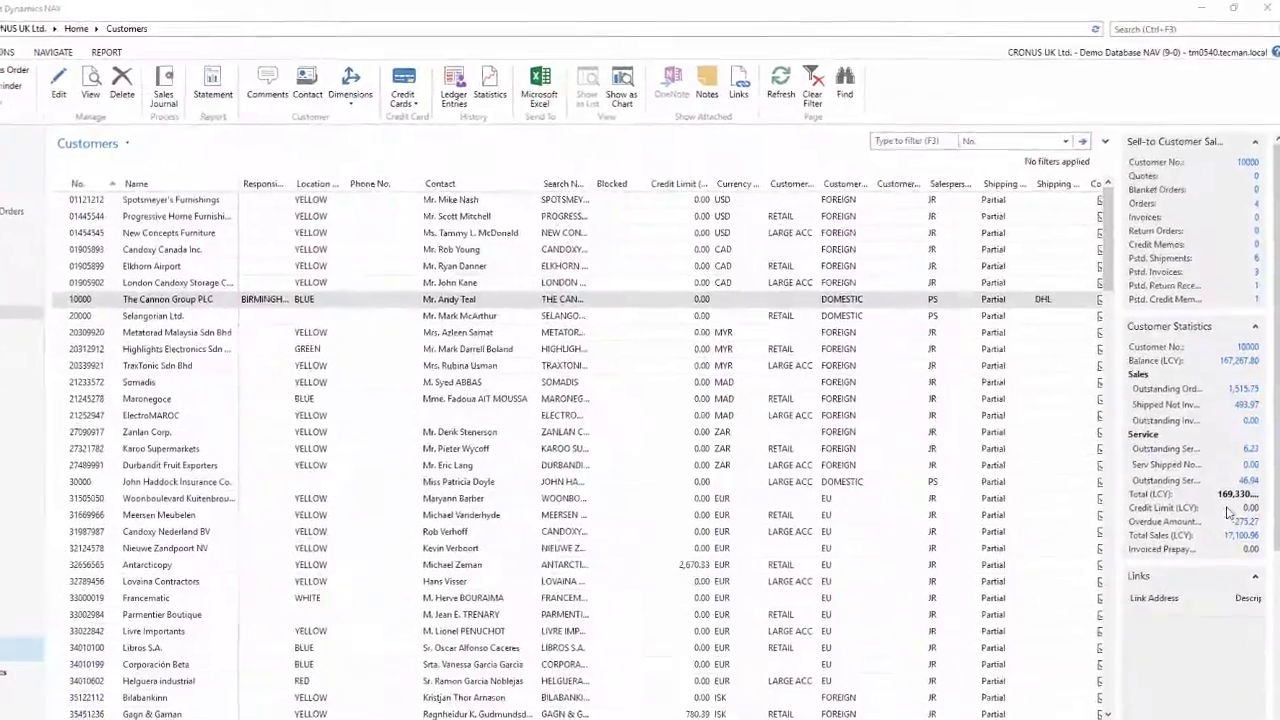
# Select Elkhorn Airport, then Selangorian Ltd. to see its 4 orders and 95,720.14 balance in the FactBoxes.
pyautogui.click(140, 273)
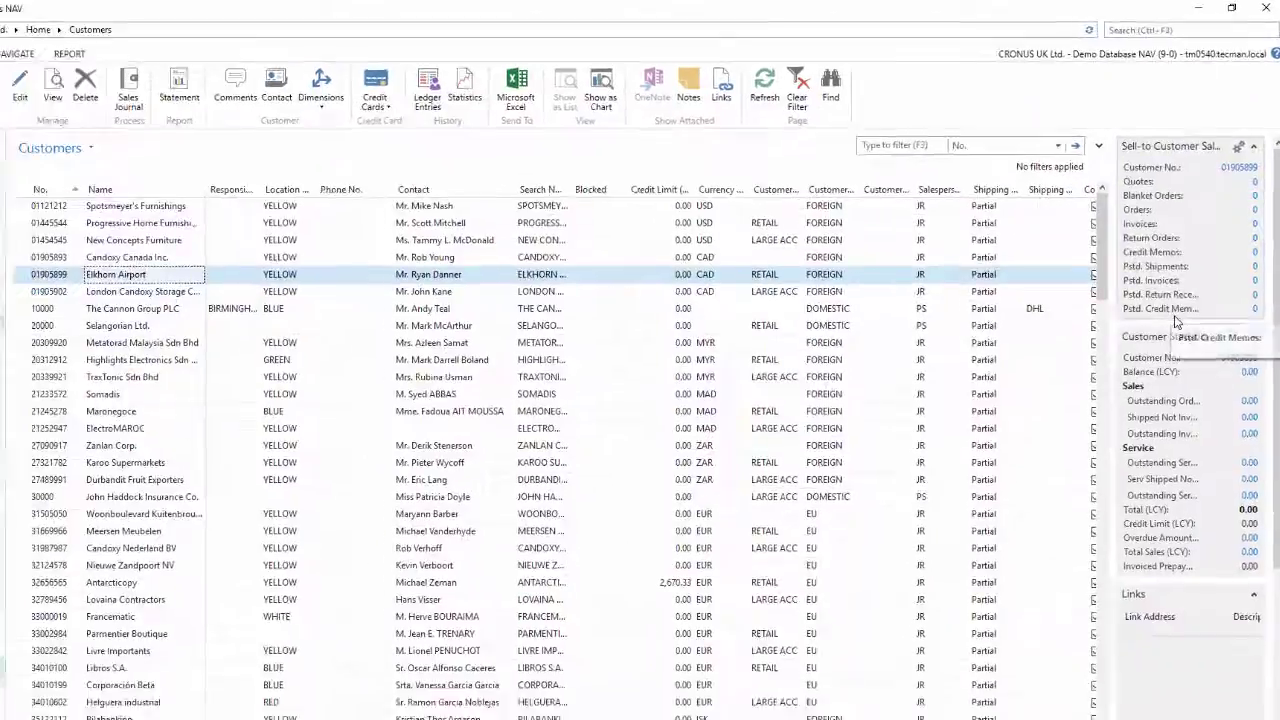
pyautogui.click(181, 295)
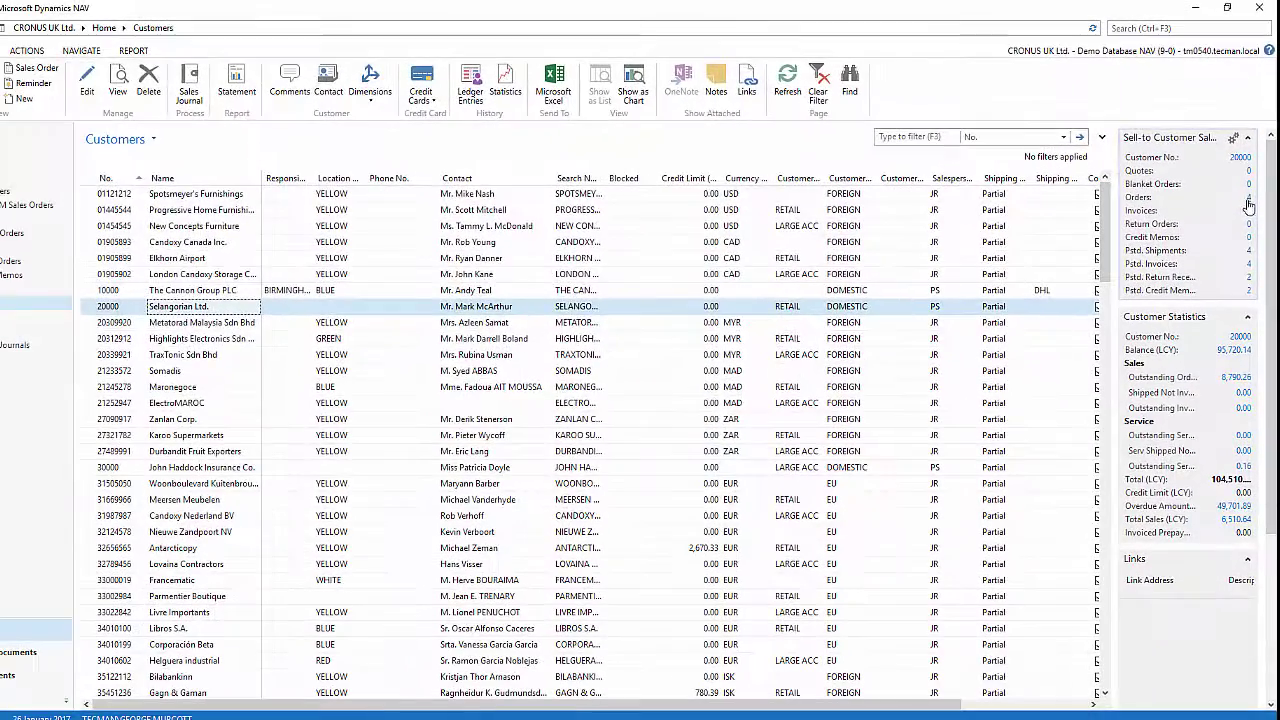
pyautogui.click(1248, 199)
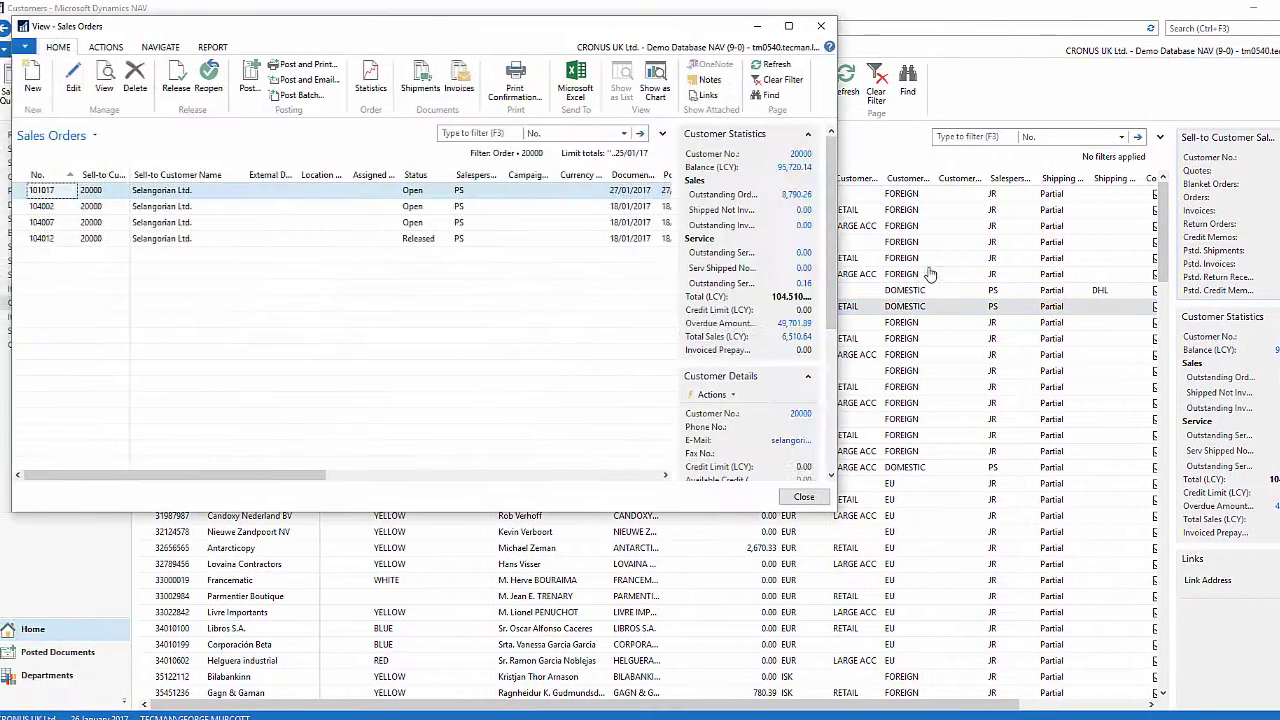
pyautogui.click(830, 26)
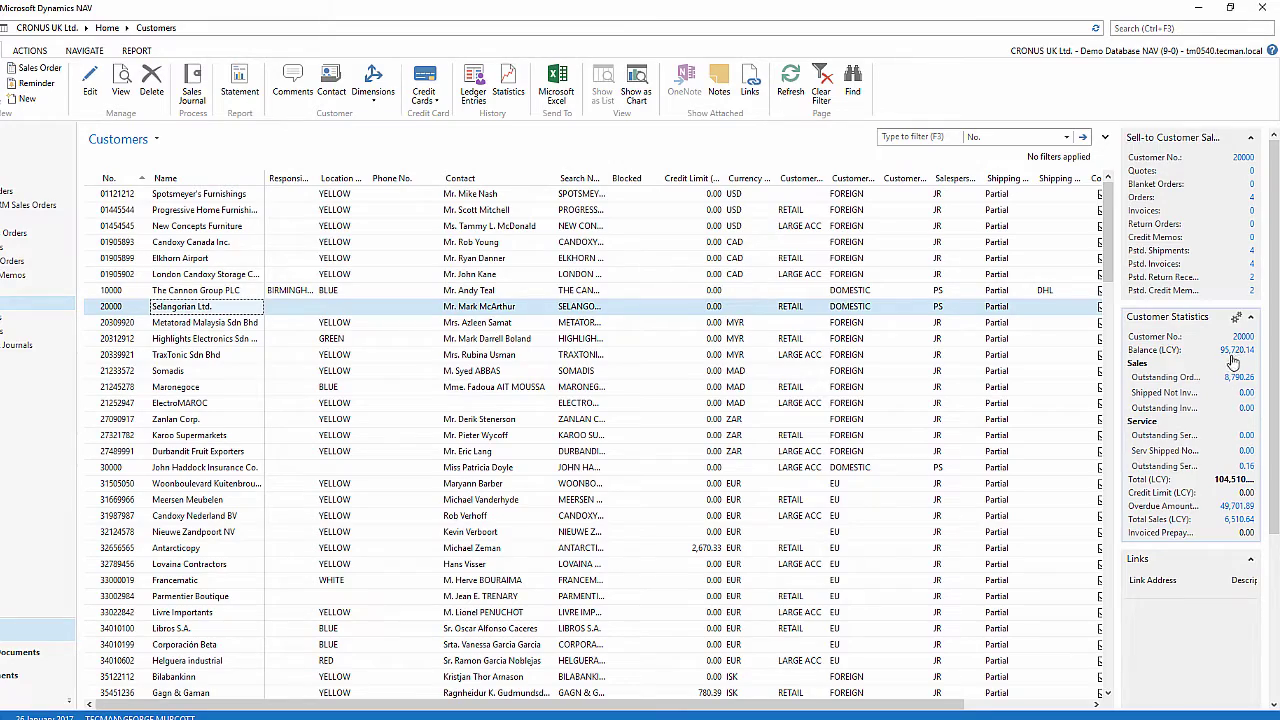
pyautogui.click(1237, 351)
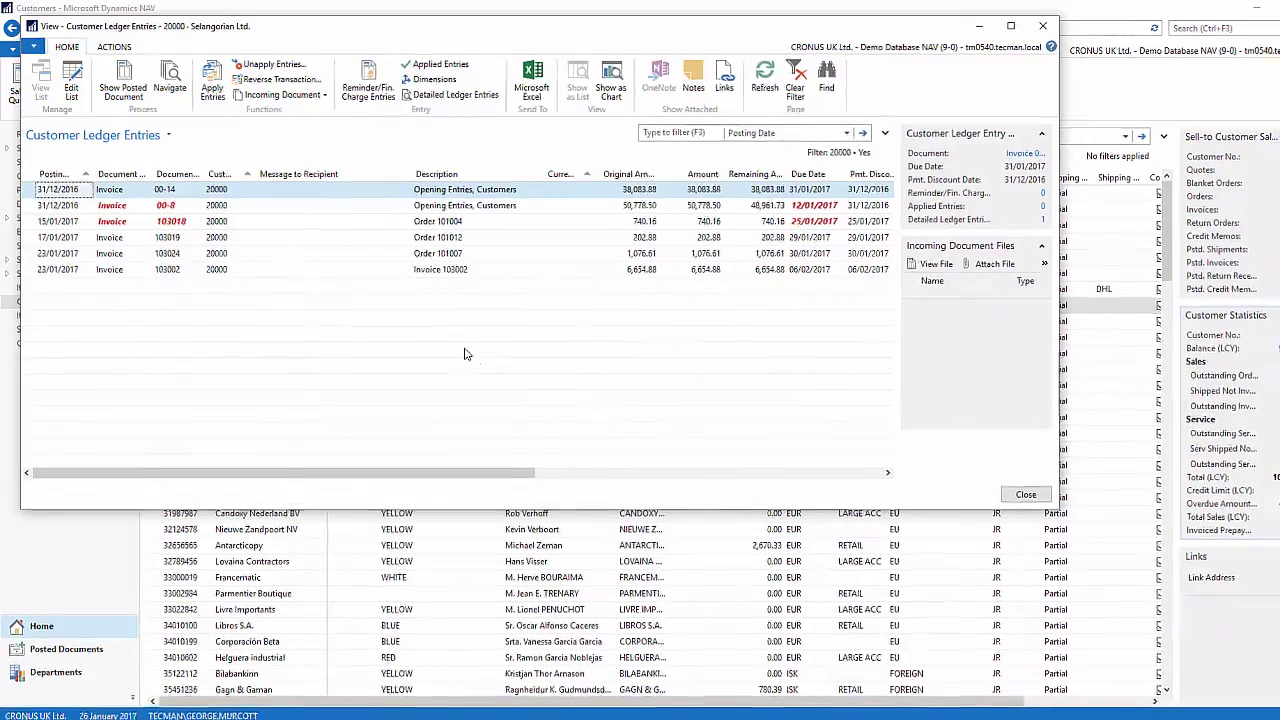
pyautogui.press('Escape')
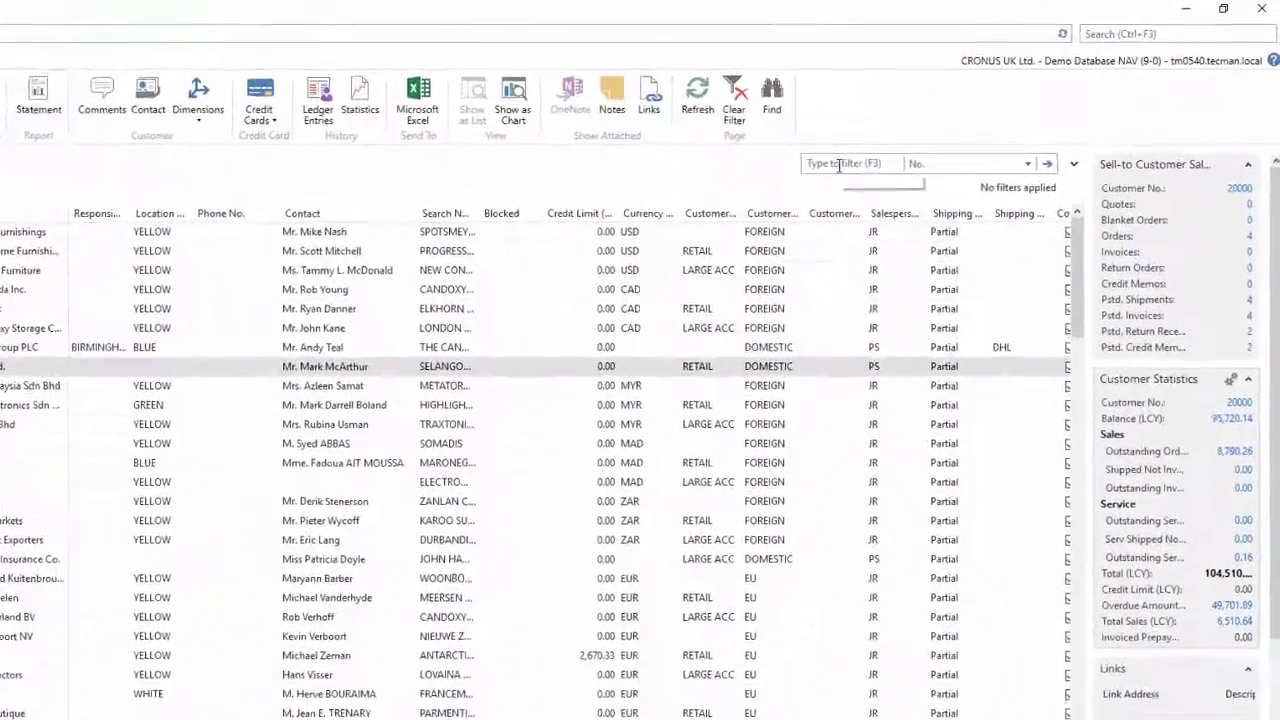
# Filter the Customers list on Location Code YELLOW.
pyautogui.click(838, 166)
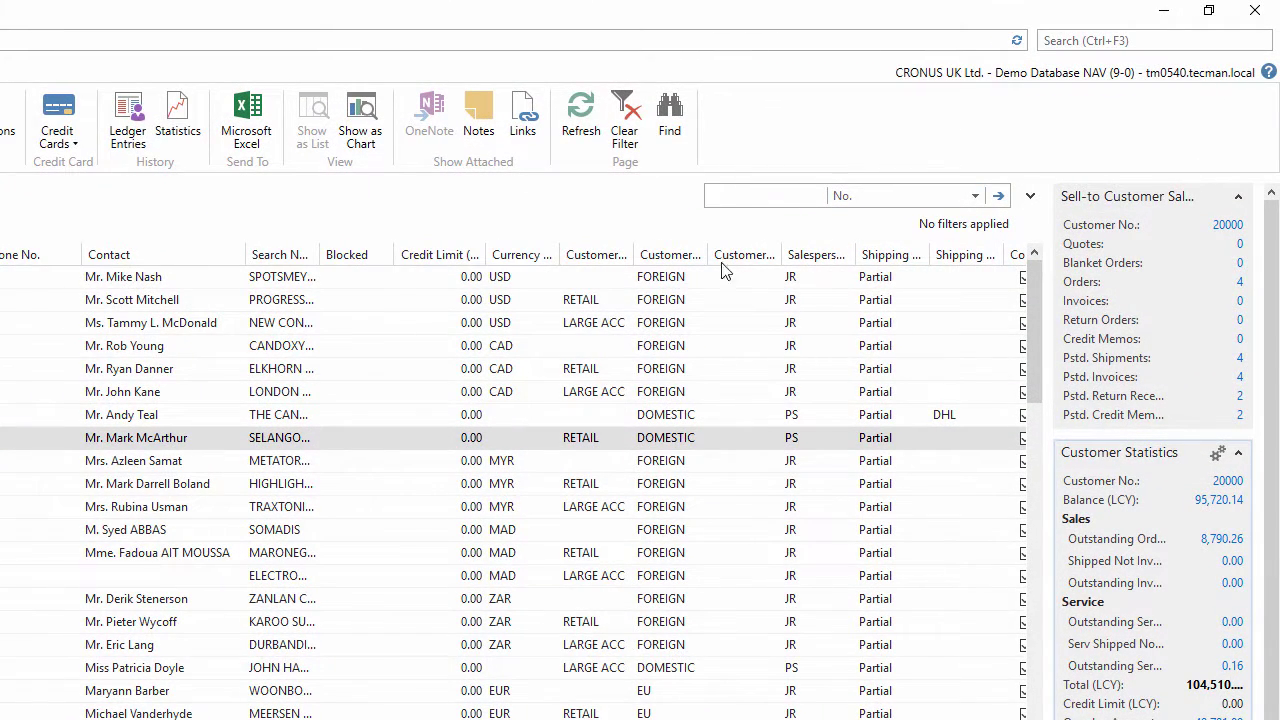
pyautogui.click(972, 196)
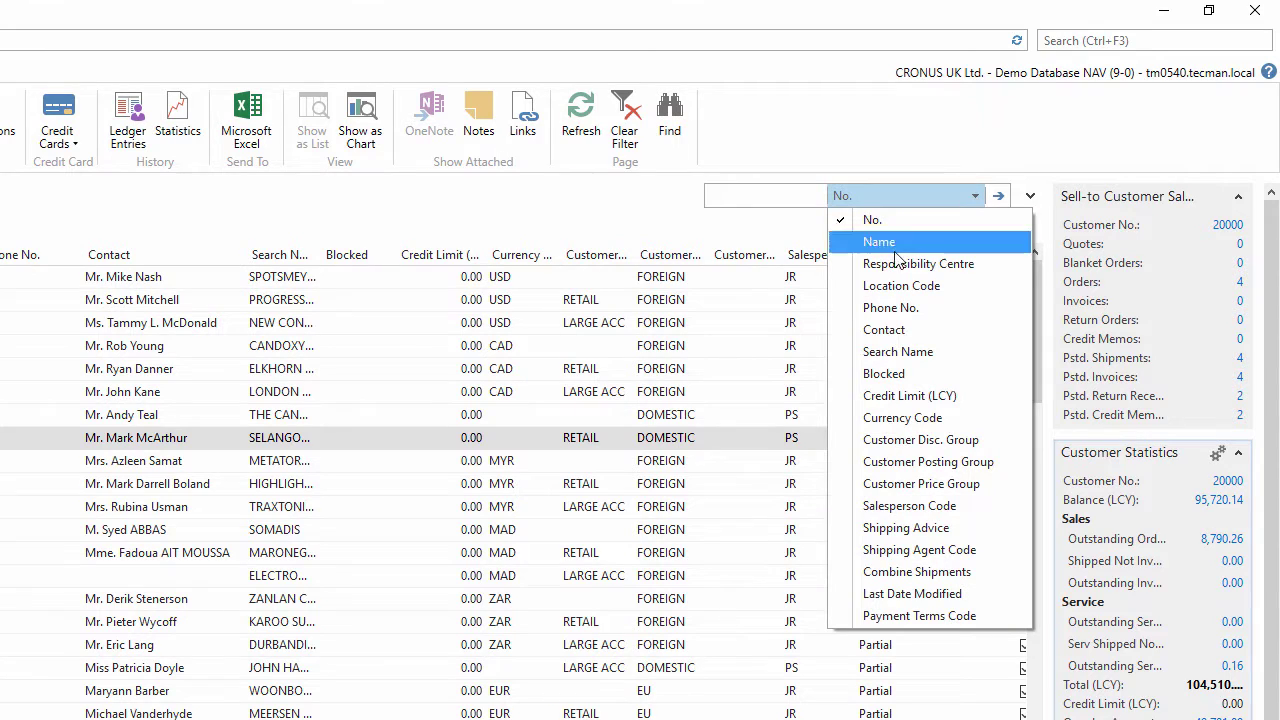
pyautogui.click(886, 288)
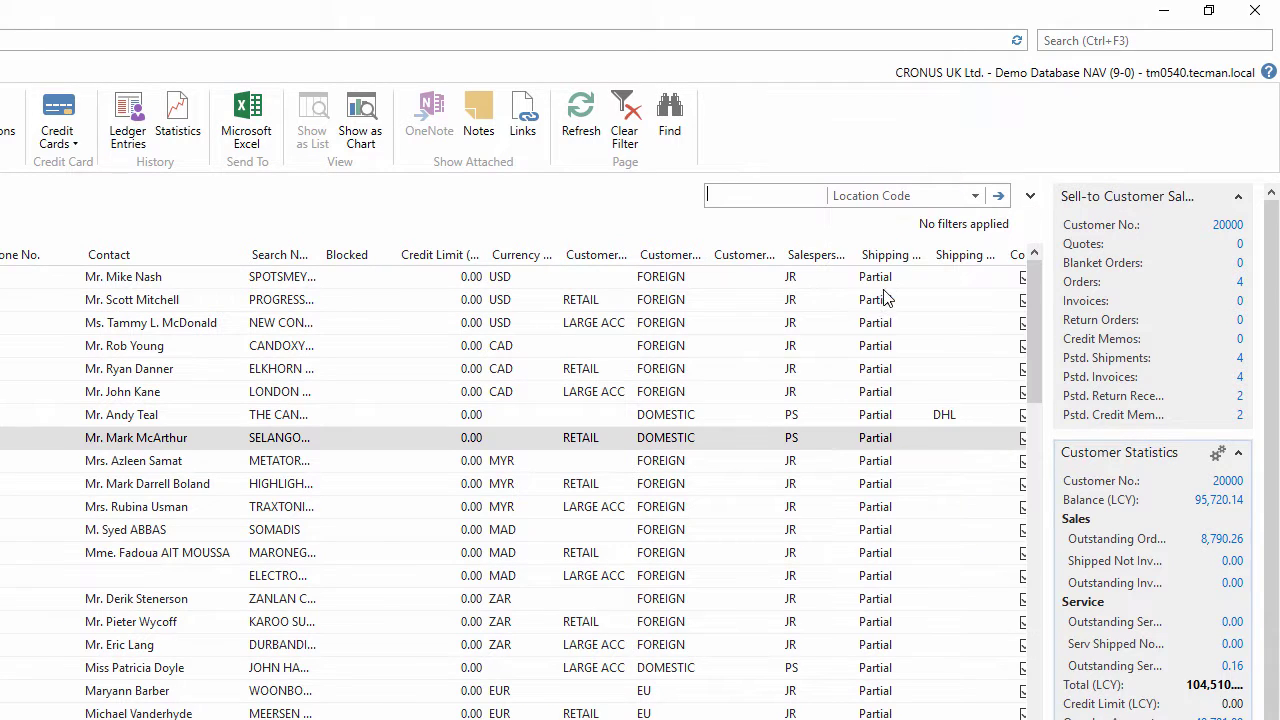
pyautogui.click(761, 194)
pyautogui.write('yellow')
pyautogui.press('Return')
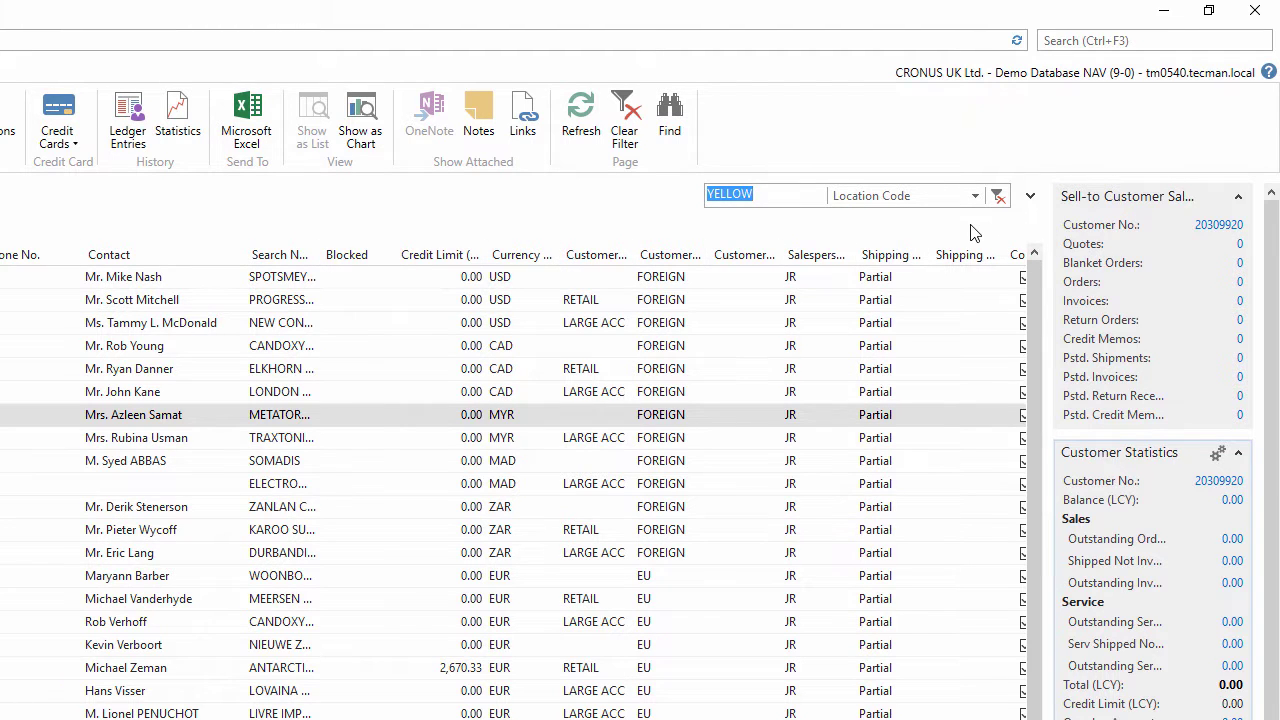
# Change the Location Code filter to BLUE, leaving nine customers listed.
pyautogui.click(998, 196)
pyautogui.write('BLUE')
pyautogui.press('Return')
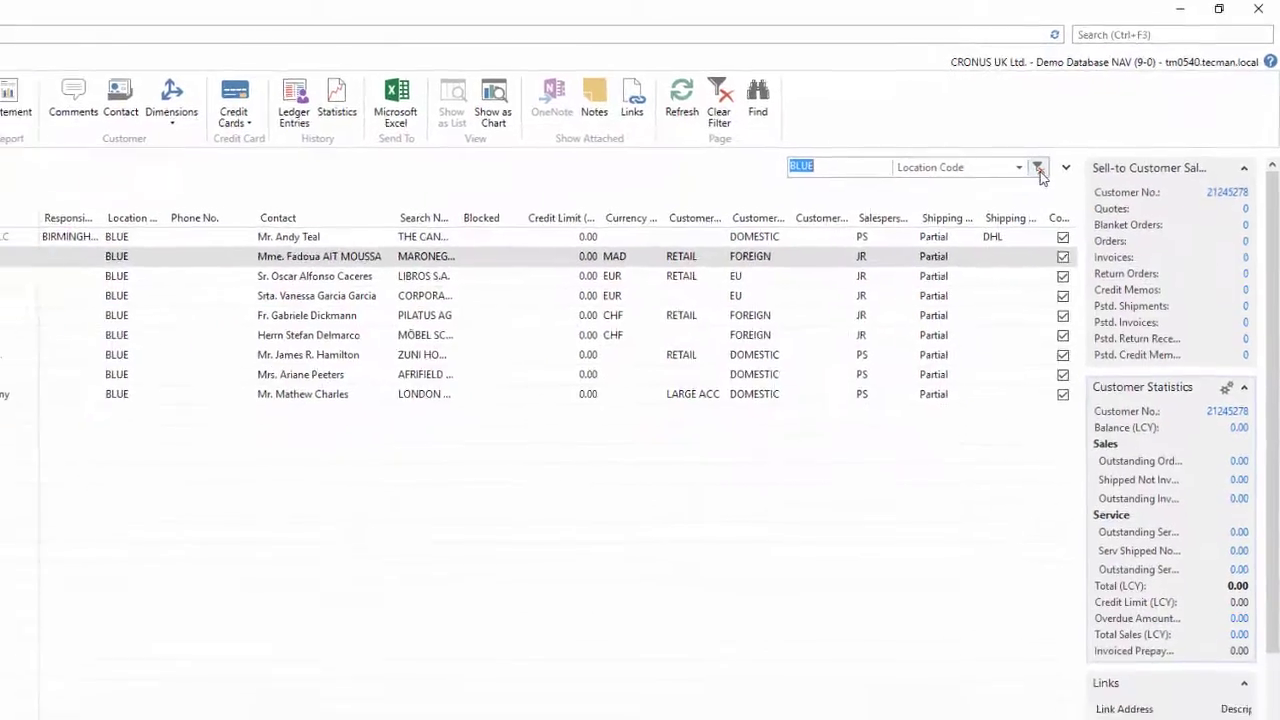
# Clear the BLUE location filter, then open and close the field list and advanced filter pane.
pyautogui.click(120, 139)
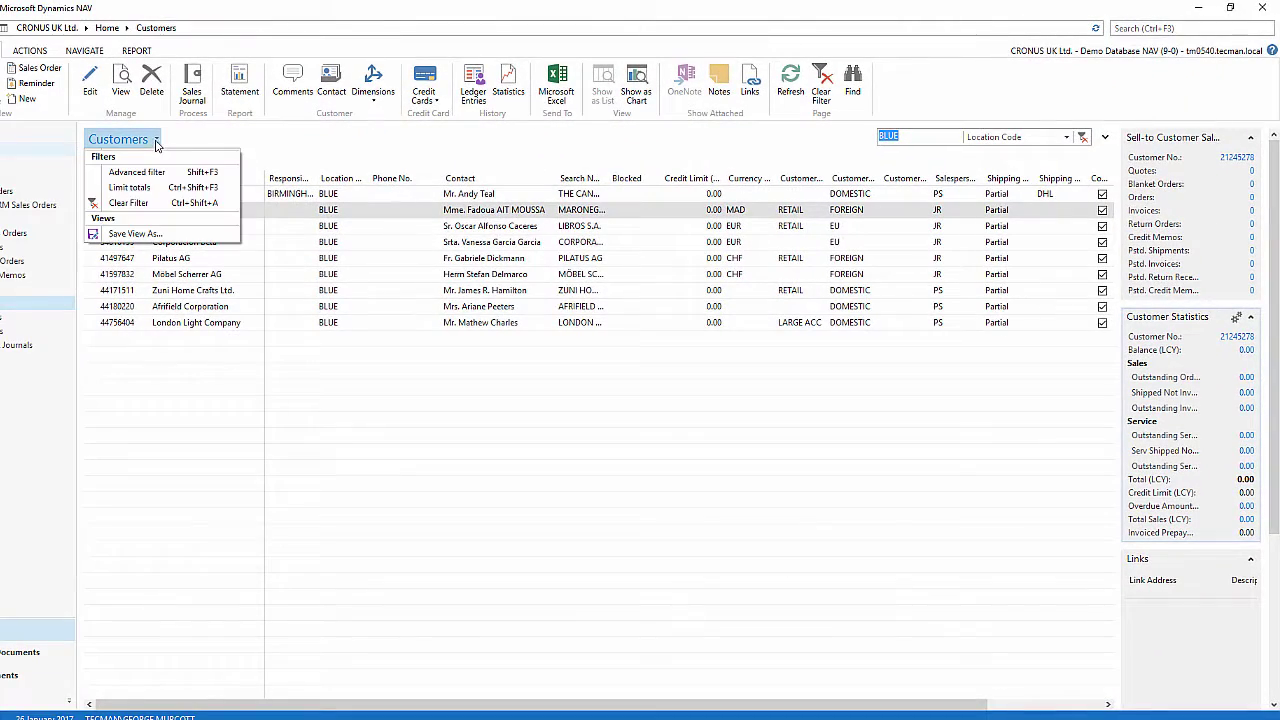
pyautogui.click(128, 204)
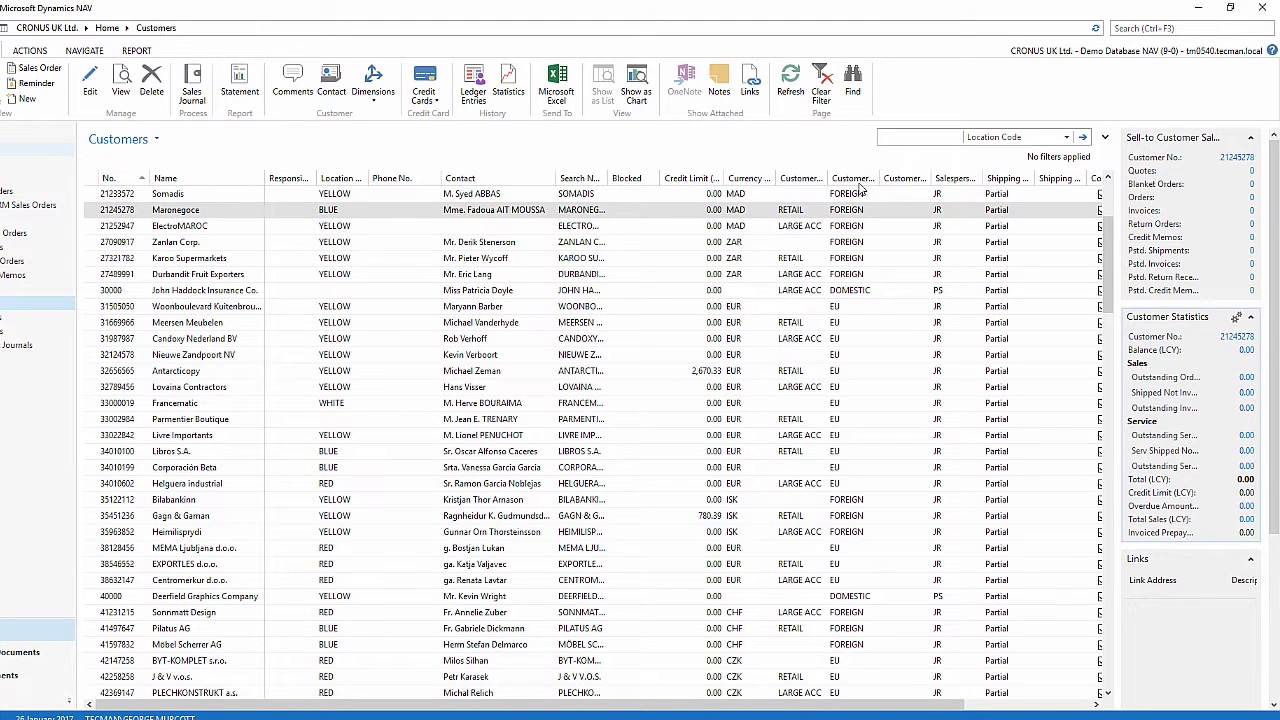
pyautogui.click(1066, 137)
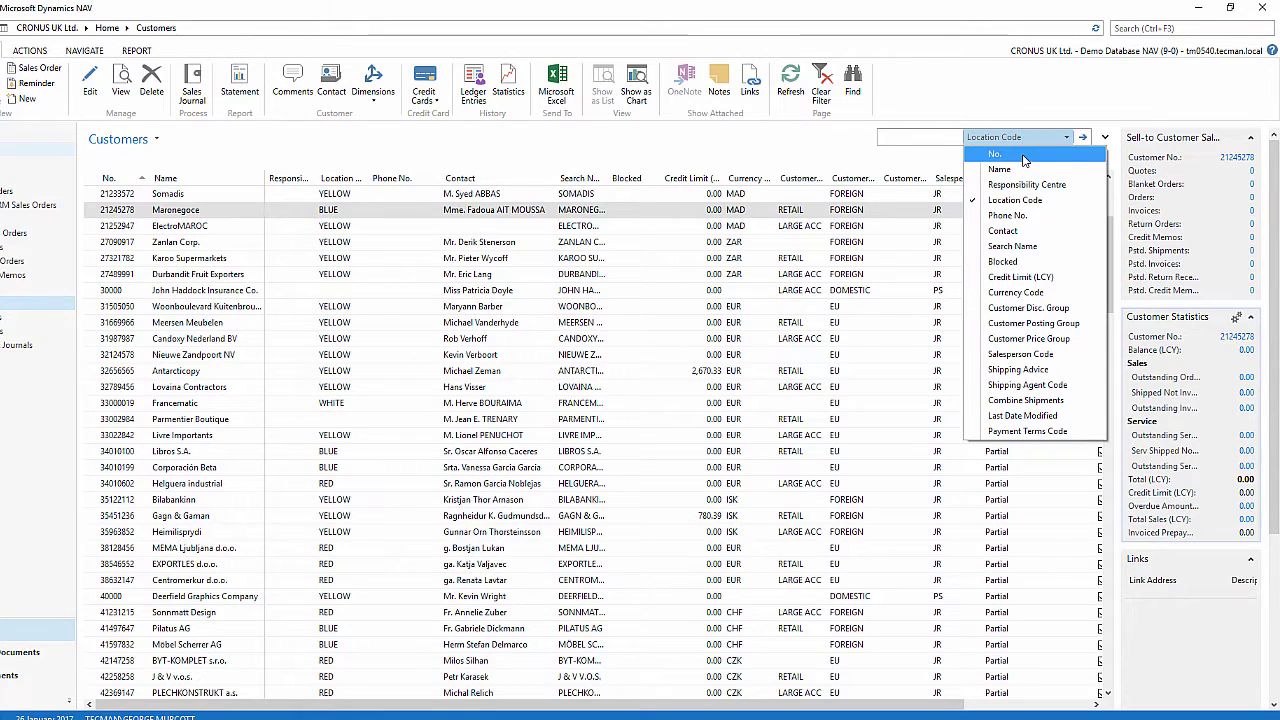
pyautogui.click(1106, 141)
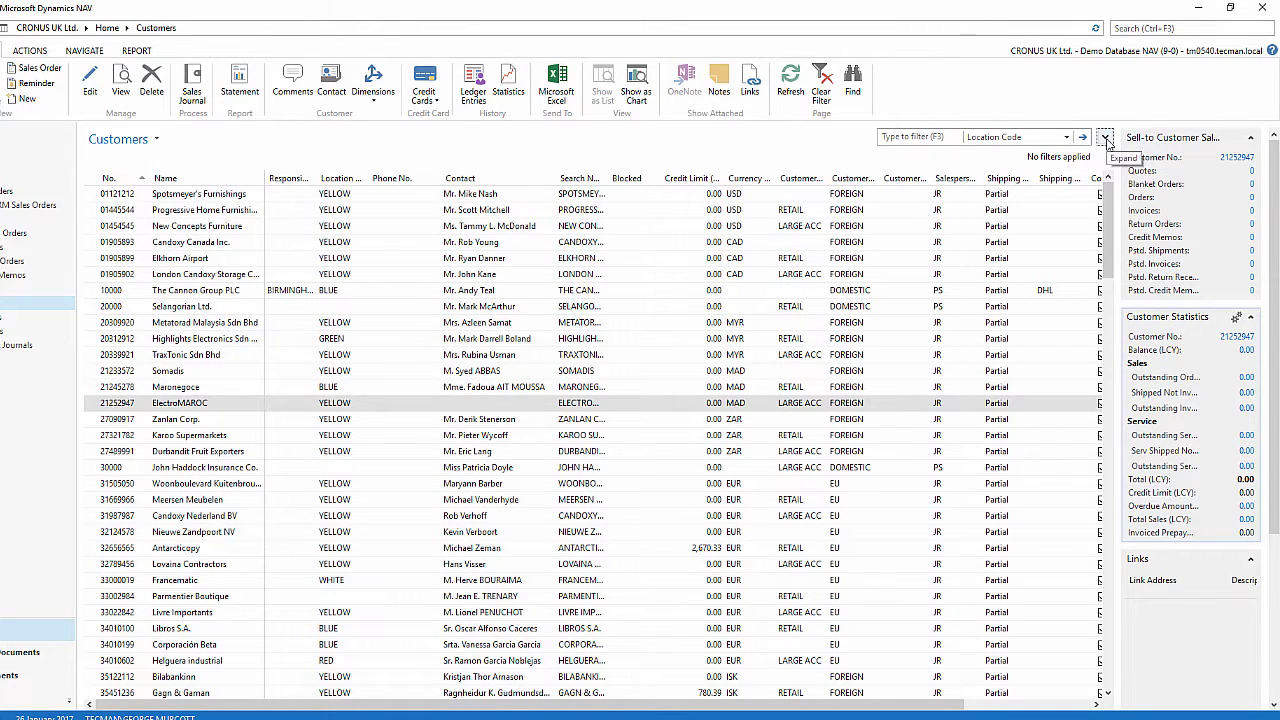
pyautogui.click(1105, 140)
pyautogui.click(1106, 140)
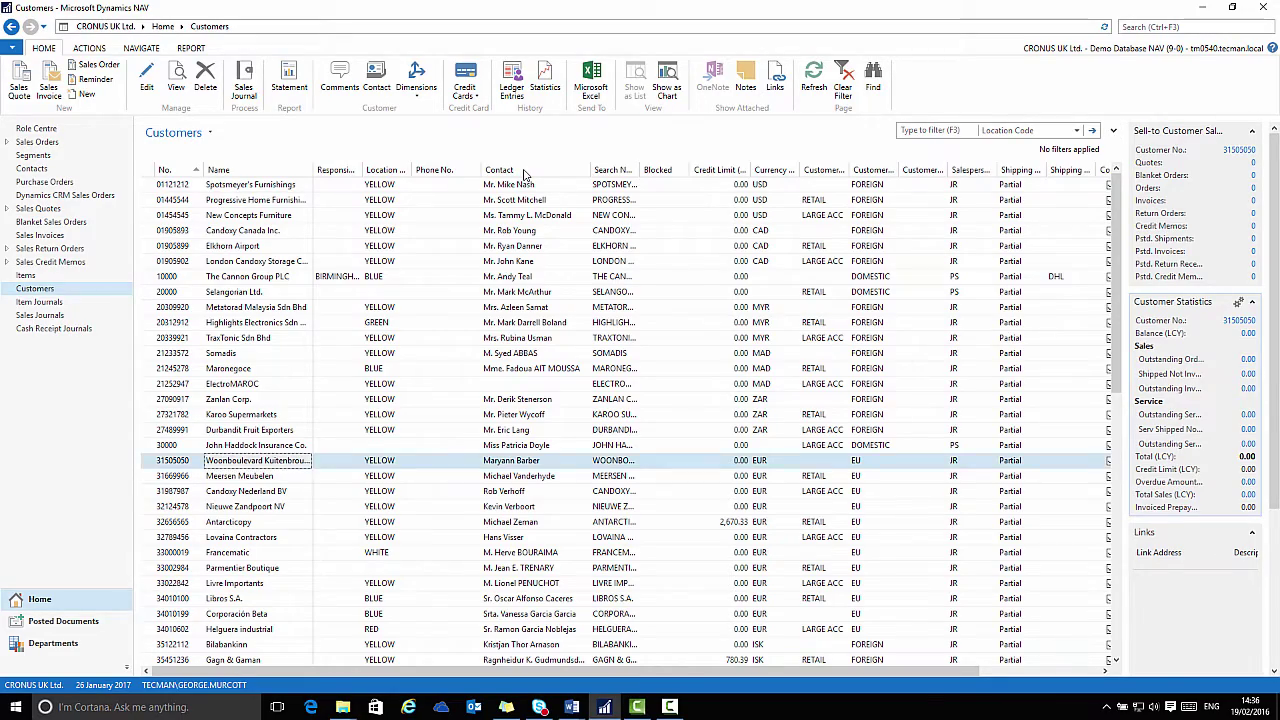
# Sort customers by Contact and set column header height to 3 lines.
pyautogui.click(524, 172)
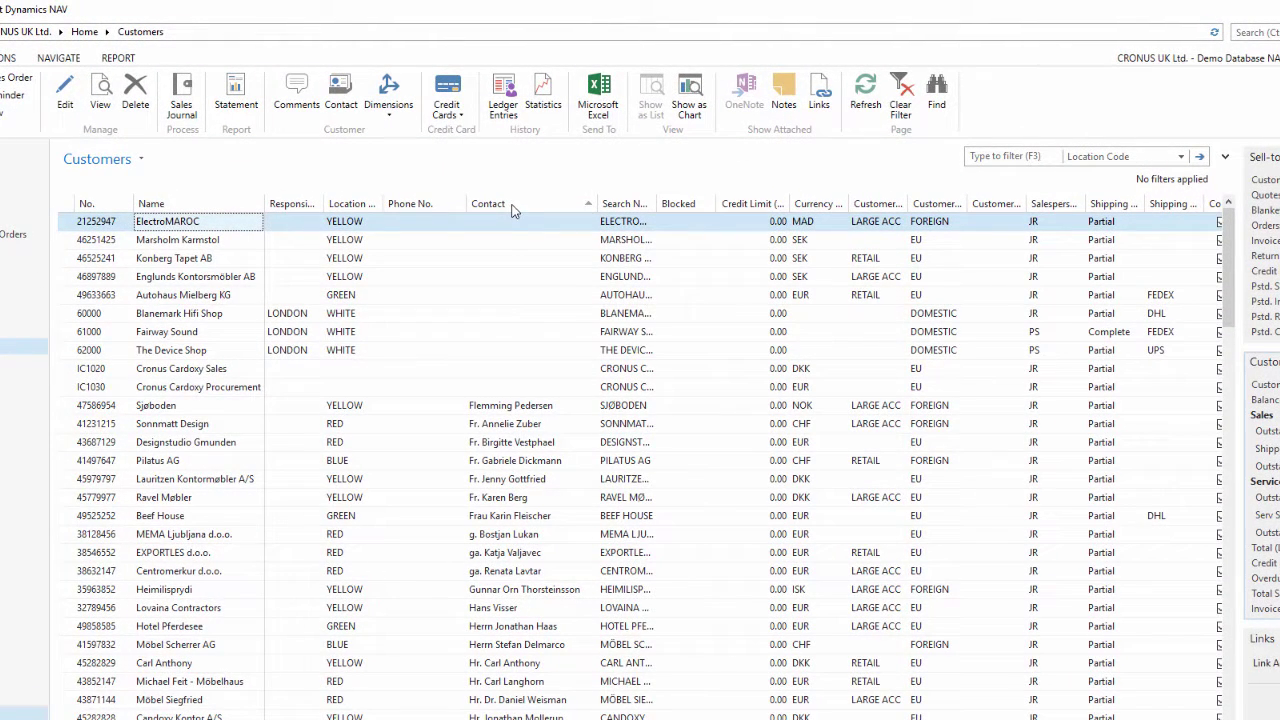
pyautogui.rightClick(512, 208)
pyautogui.moveTo(563, 292)
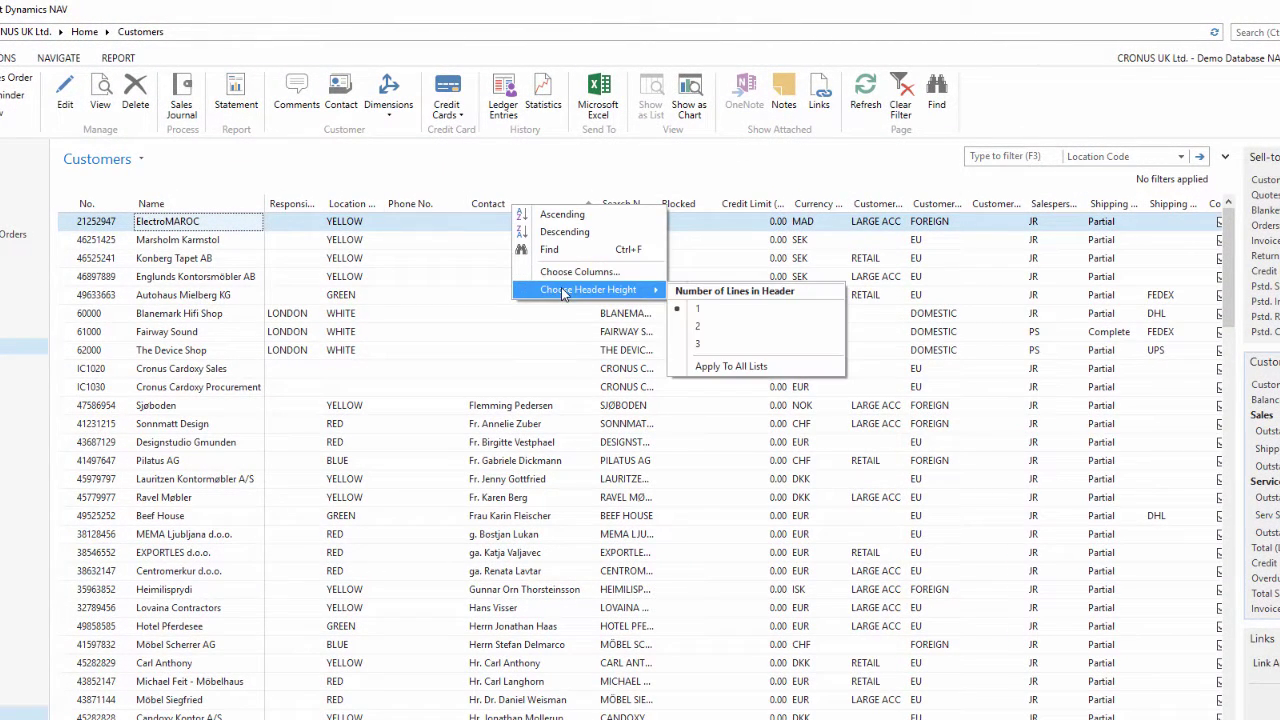
pyautogui.click(698, 343)
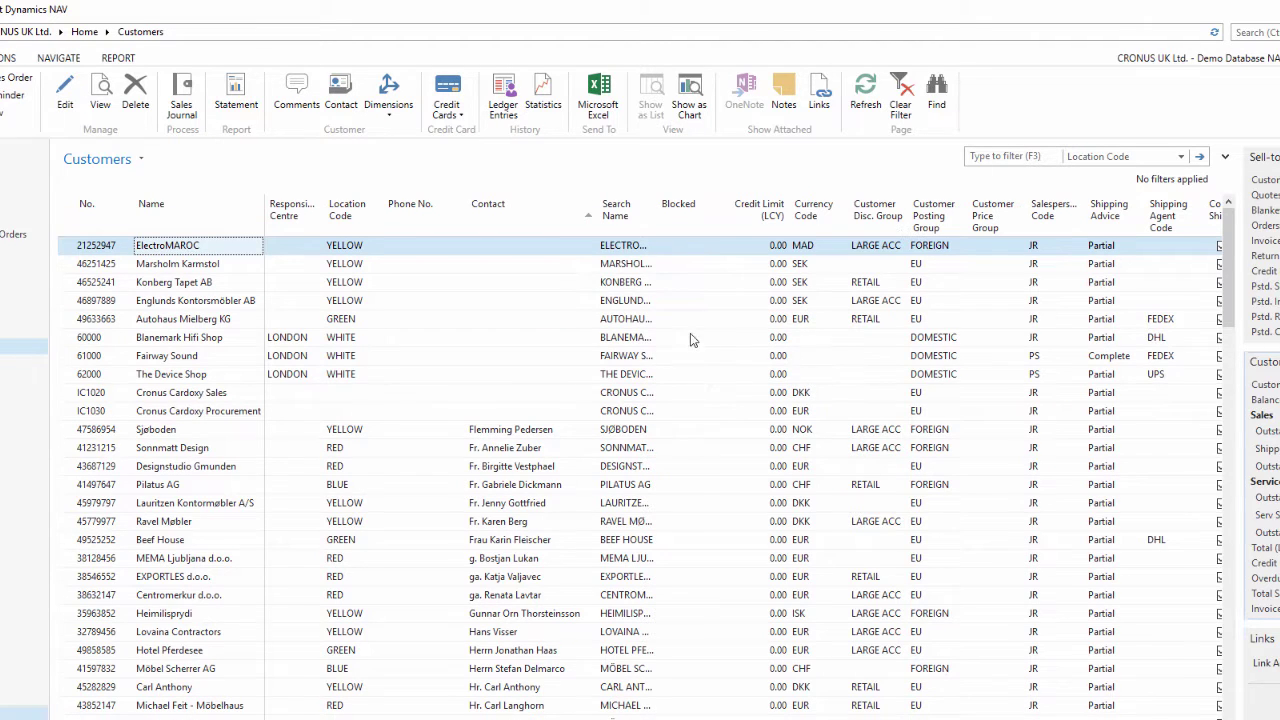
# Apply the three-line header height to all lists and confirm with Yes.
pyautogui.rightClick(540, 226)
pyautogui.moveTo(630, 302)
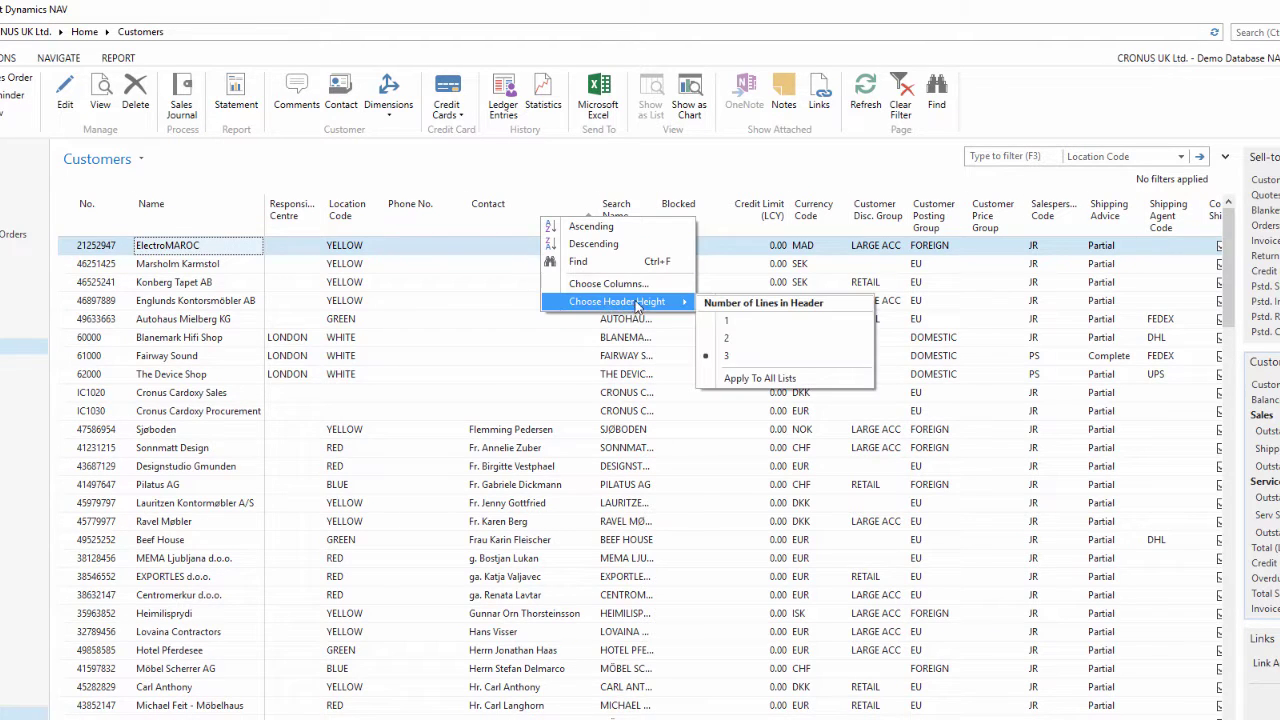
pyautogui.click(749, 383)
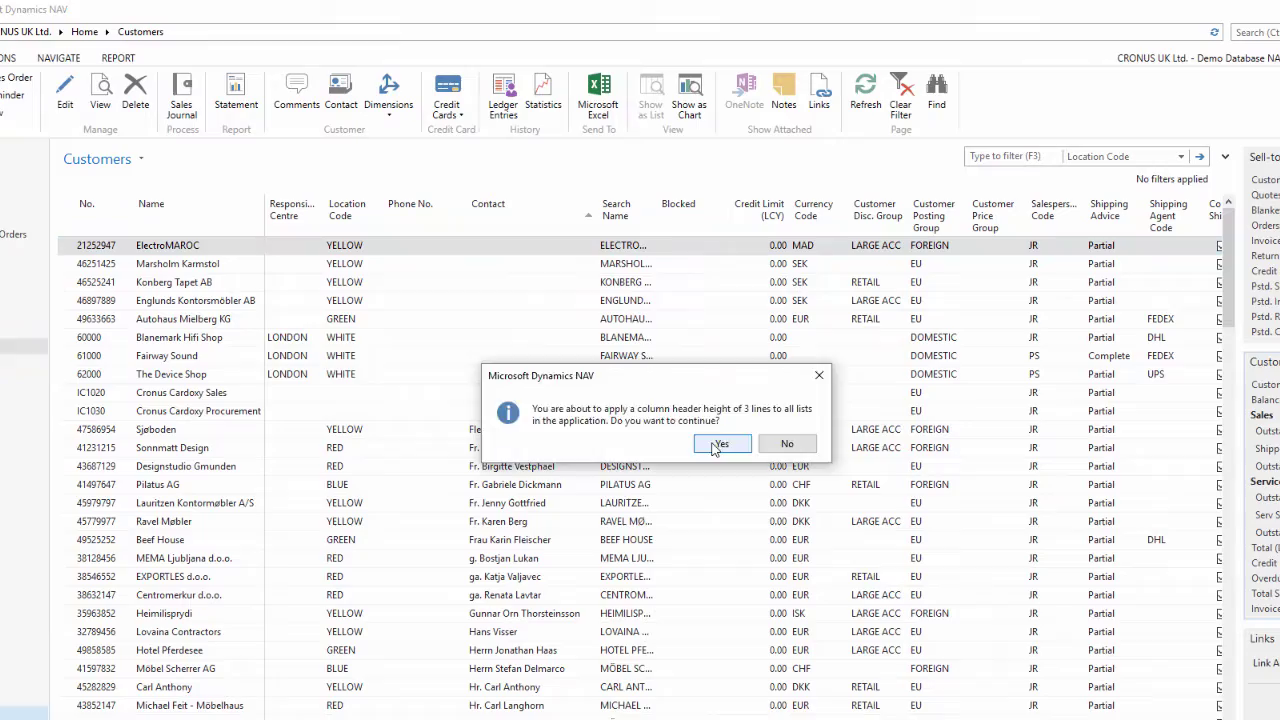
pyautogui.click(718, 443)
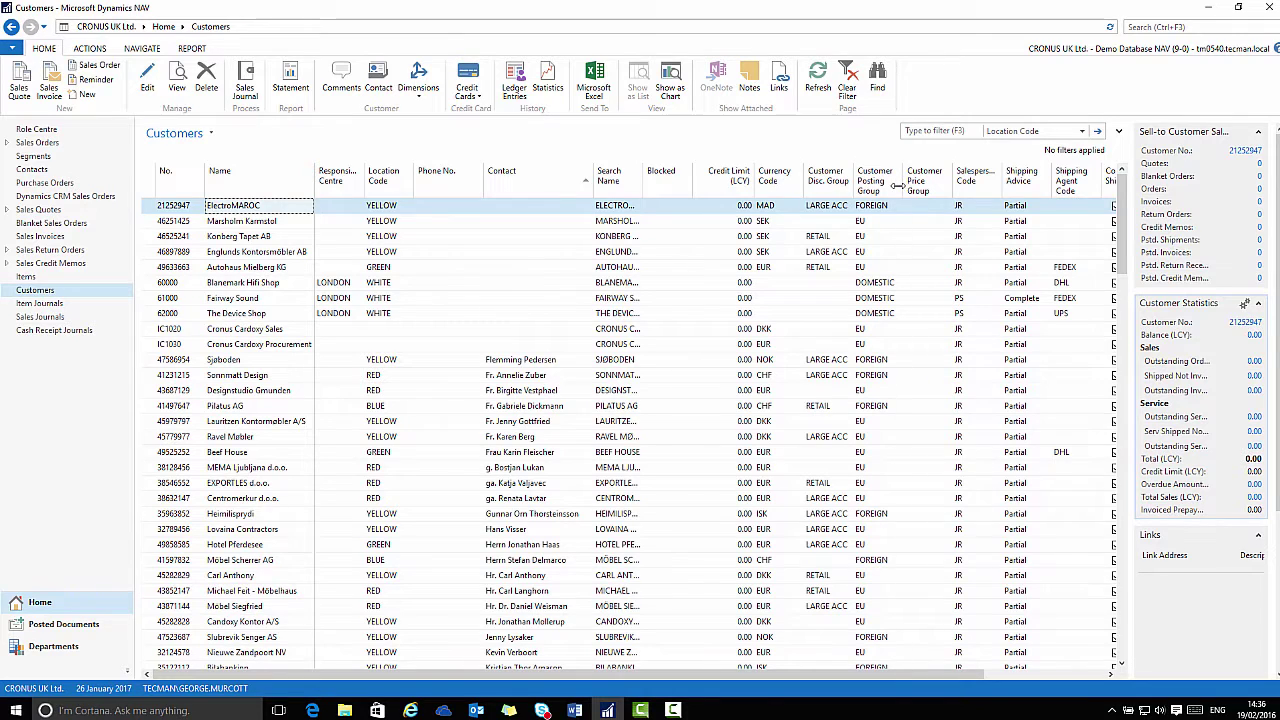
# Narrow the Customer Posting Group, Contact, Blocked and Location Code columns slightly.
pyautogui.moveTo(900, 186); pyautogui.dragTo(895, 186)
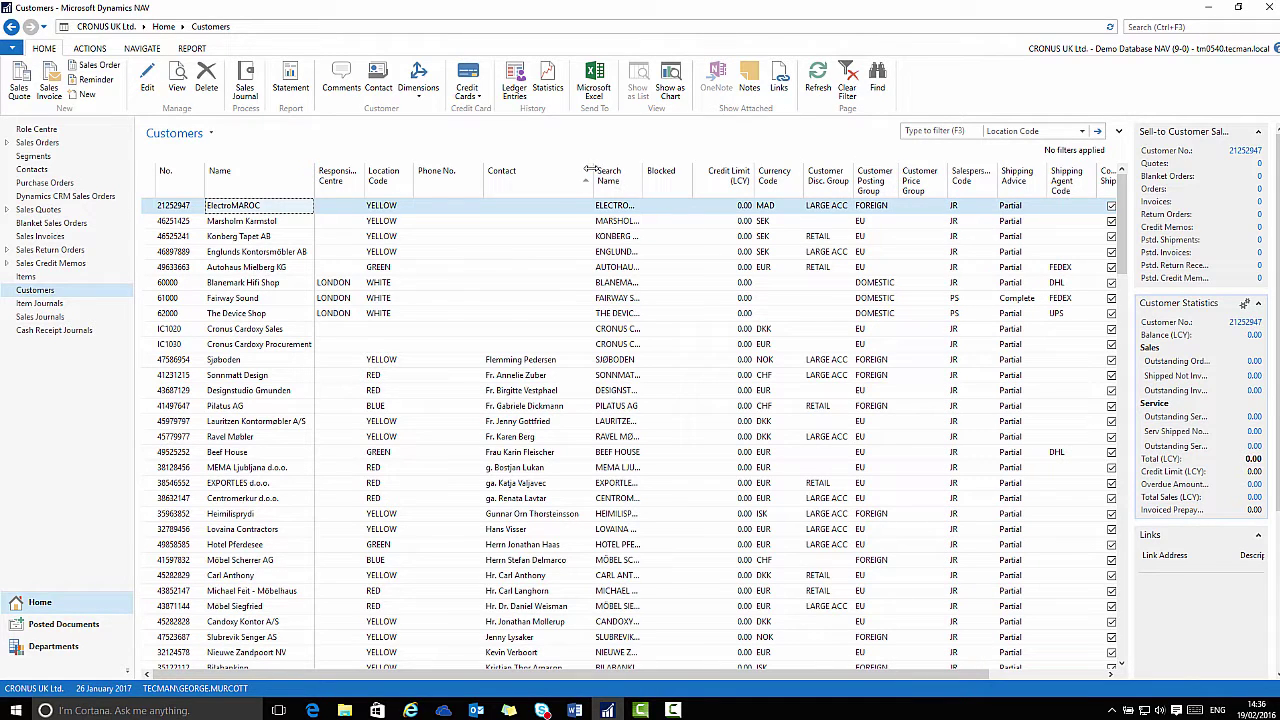
pyautogui.moveTo(590, 172); pyautogui.dragTo(585, 172)
pyautogui.moveTo(689, 180); pyautogui.dragTo(684, 181)
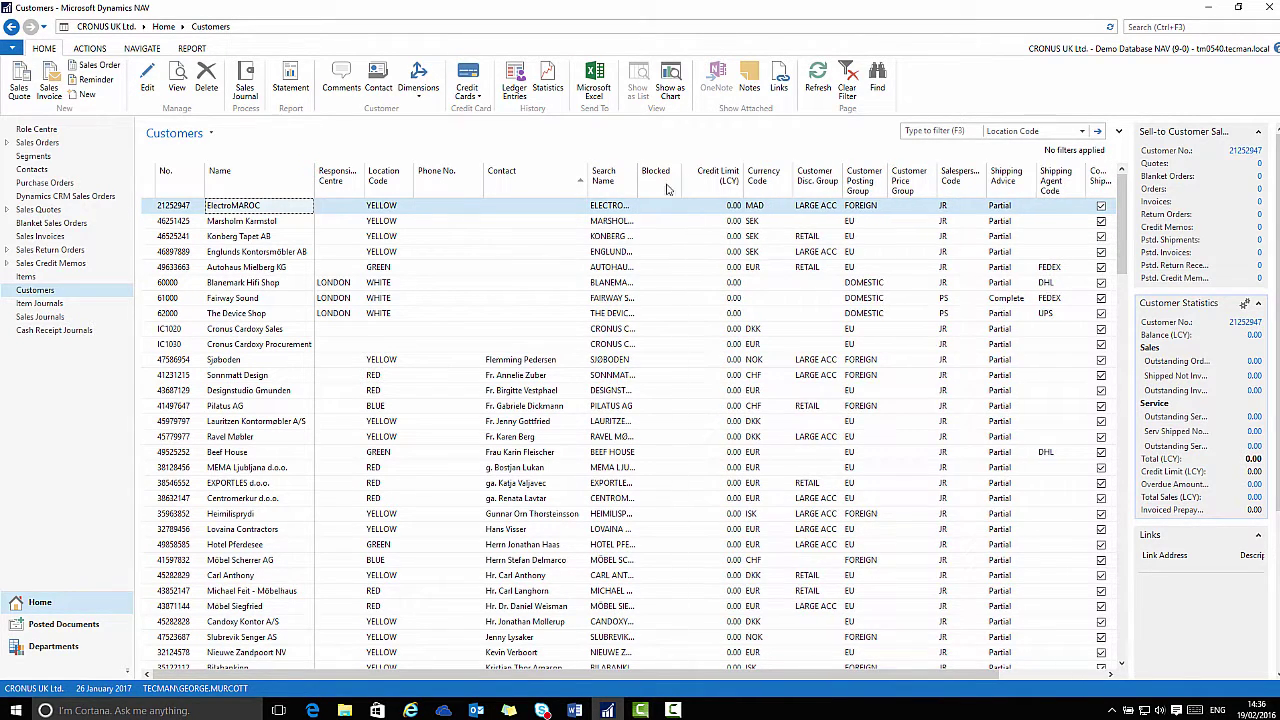
pyautogui.moveTo(413, 181); pyautogui.dragTo(382, 186)
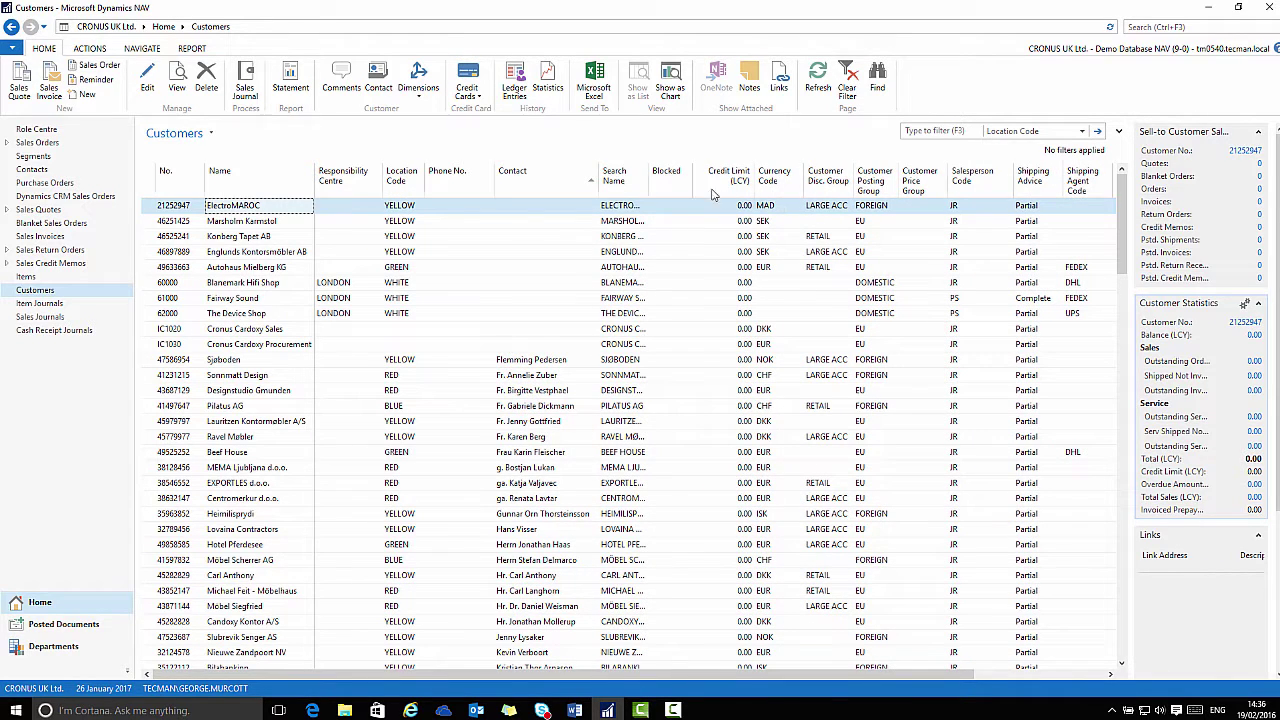
# Set the column header height back to 1 line.
pyautogui.rightClick(465, 187)
pyautogui.moveTo(555, 246)
pyautogui.click(620, 272)
# Select the IC1020 row, then the 45779977 Ravel Møbler customer row.
pyautogui.click(162, 332)
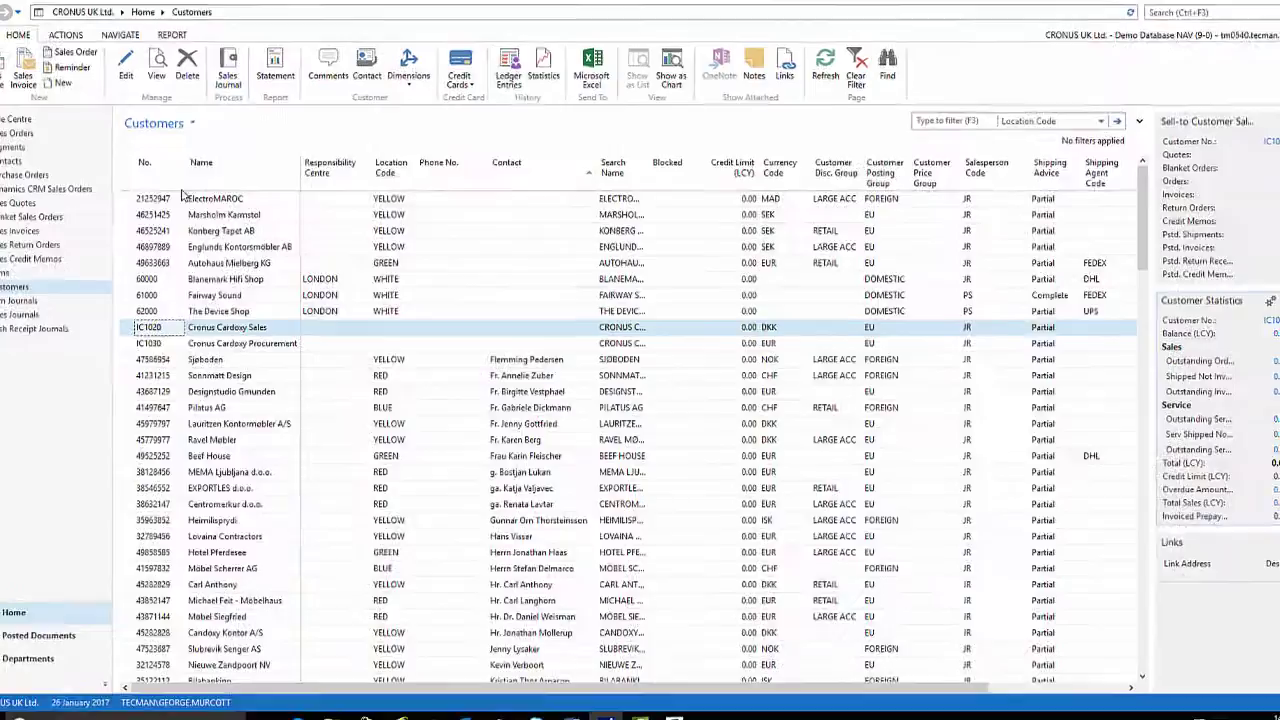
pyautogui.click(205, 442)
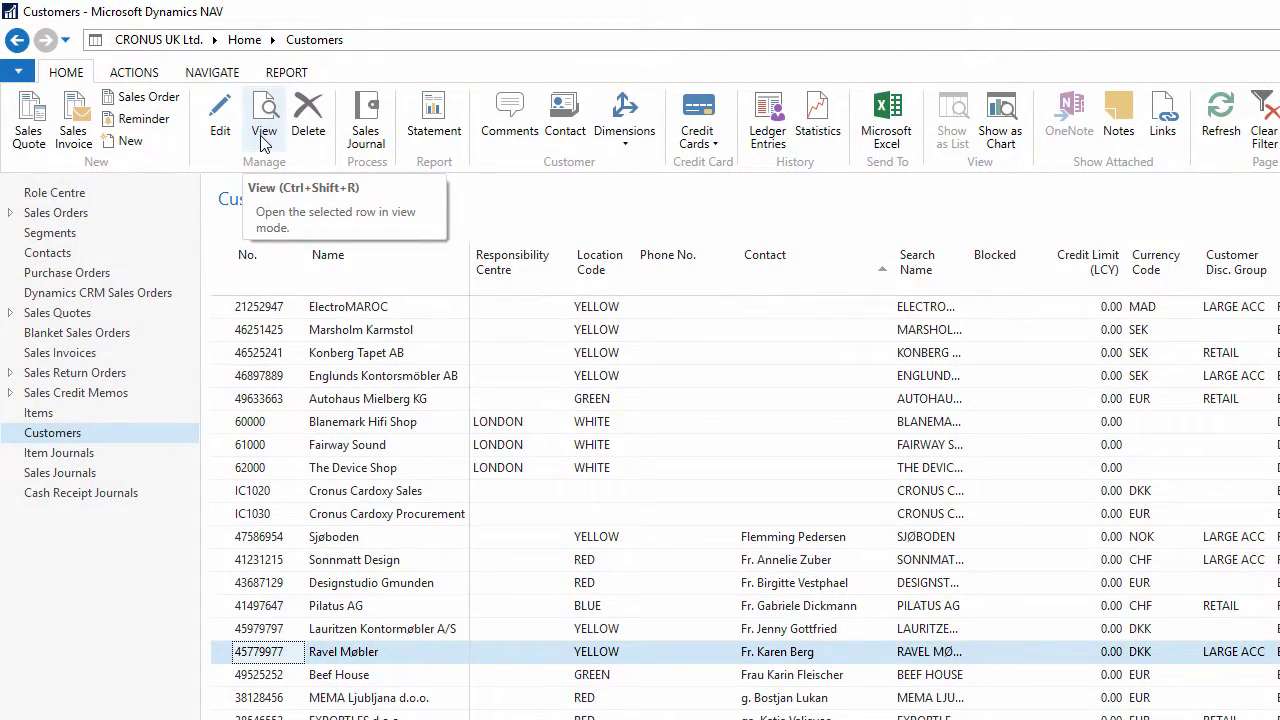
pyautogui.click(263, 140)
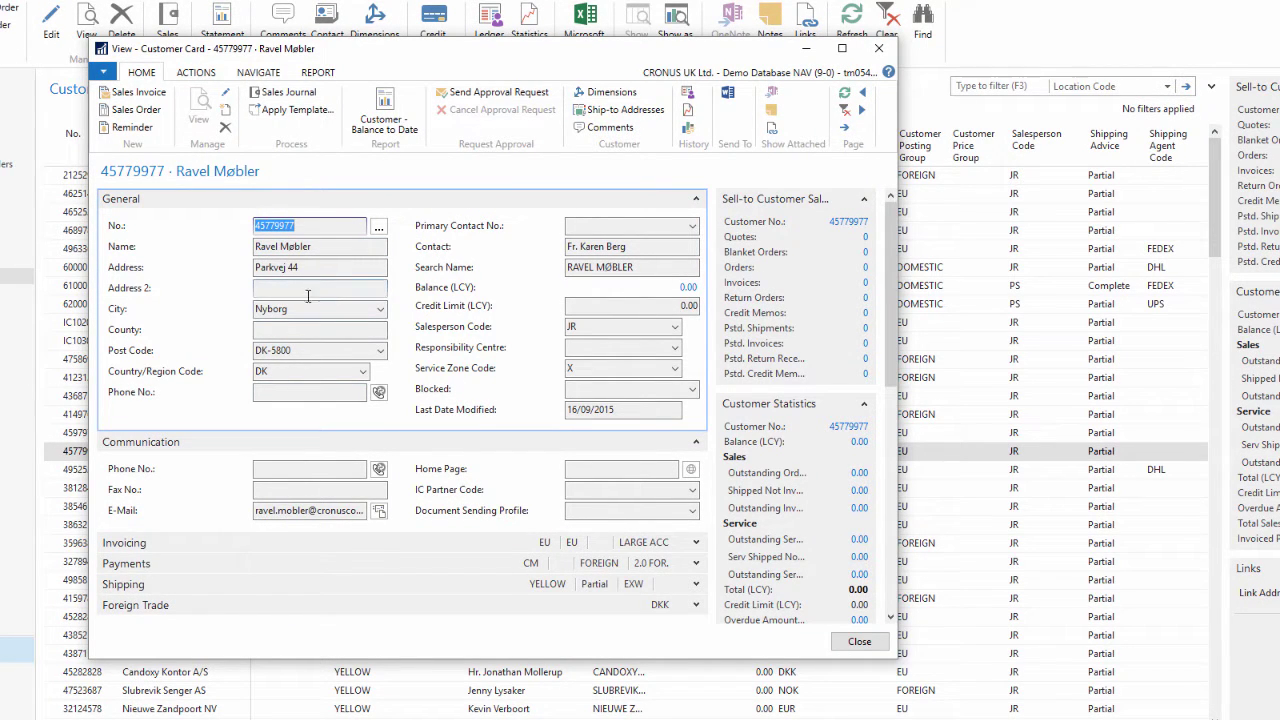
pyautogui.moveTo(312, 246); pyautogui.dragTo(271, 274)
pyautogui.click(273, 268)
pyautogui.click(279, 309)
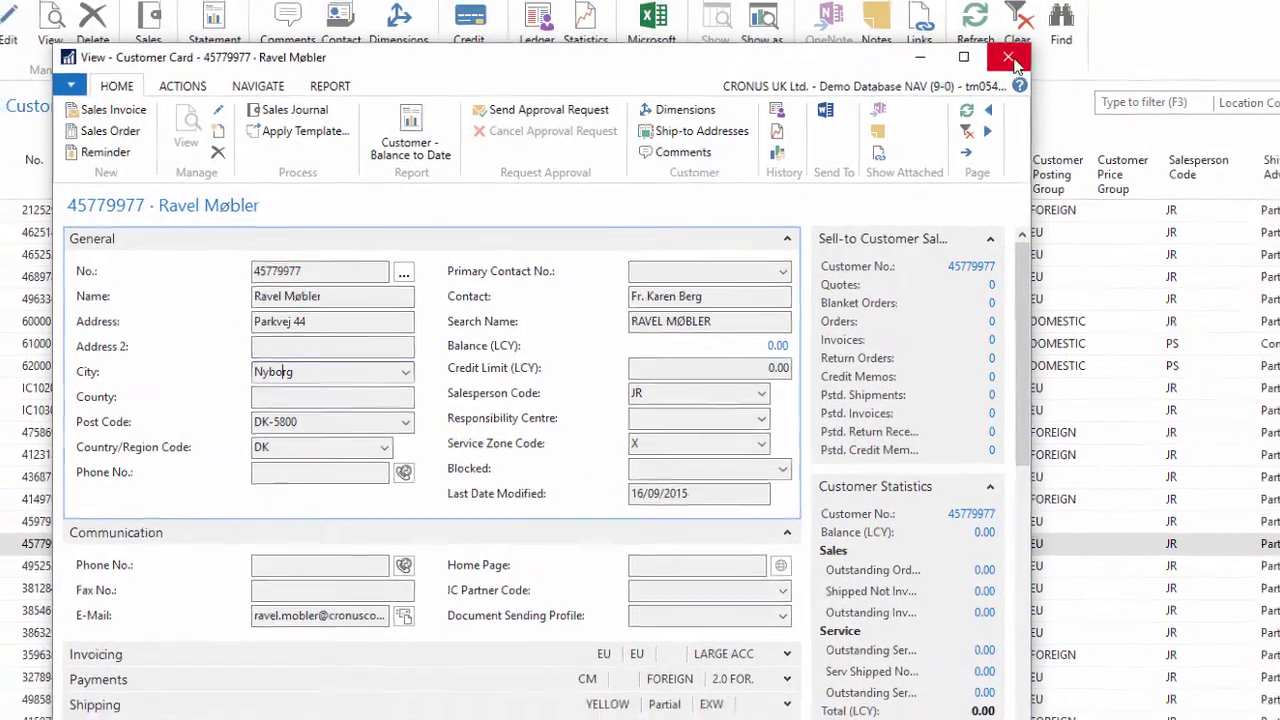
pyautogui.click(1027, 52)
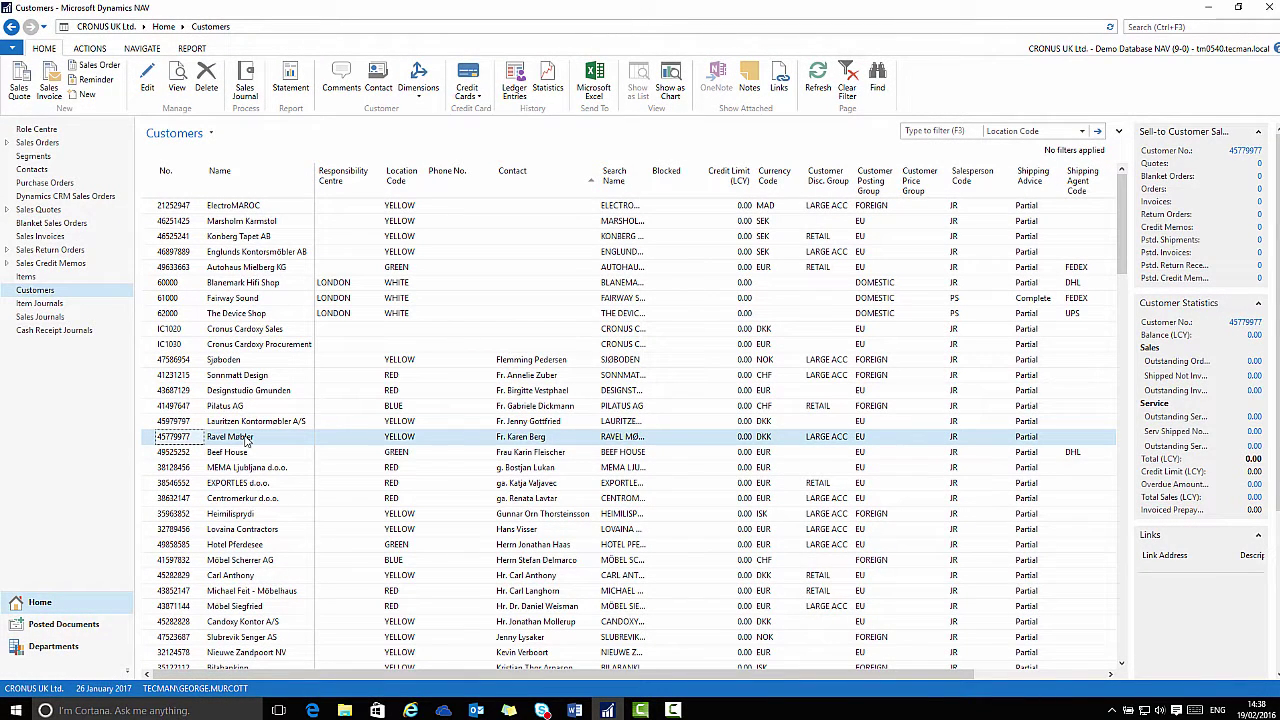
pyautogui.doubleClick(245, 441)
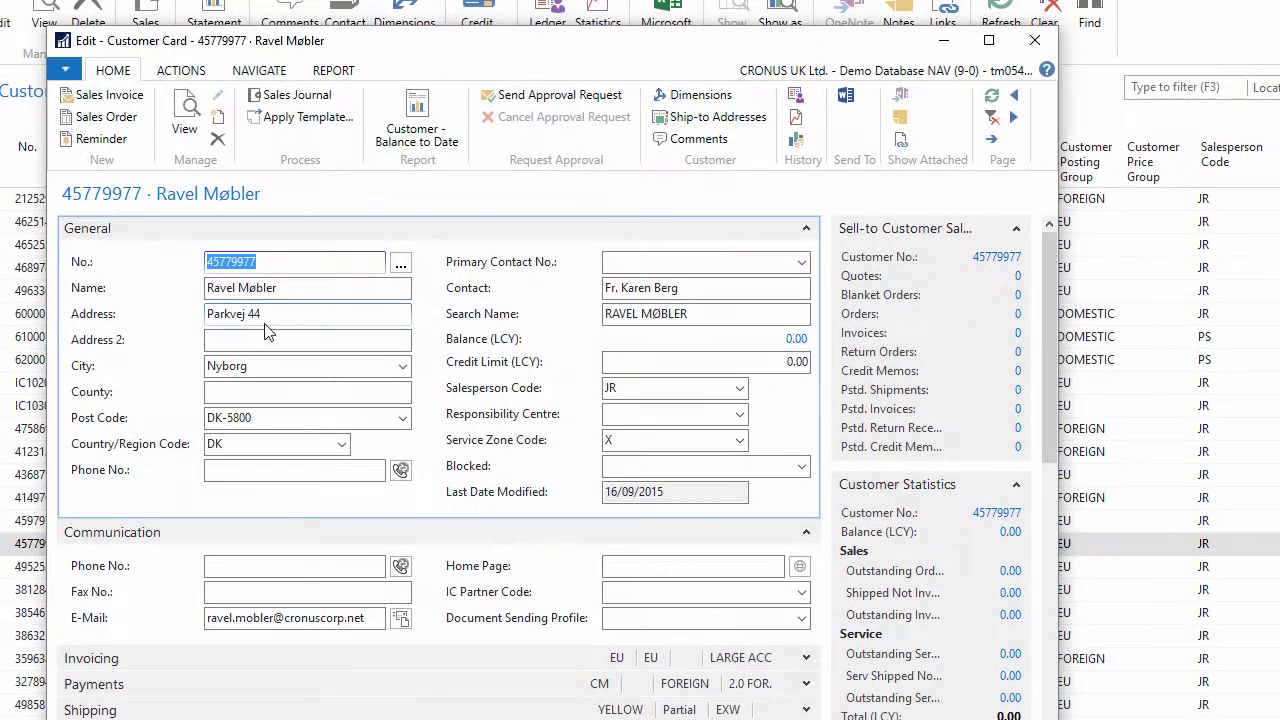
pyautogui.moveTo(262, 314); pyautogui.dragTo(189, 322)
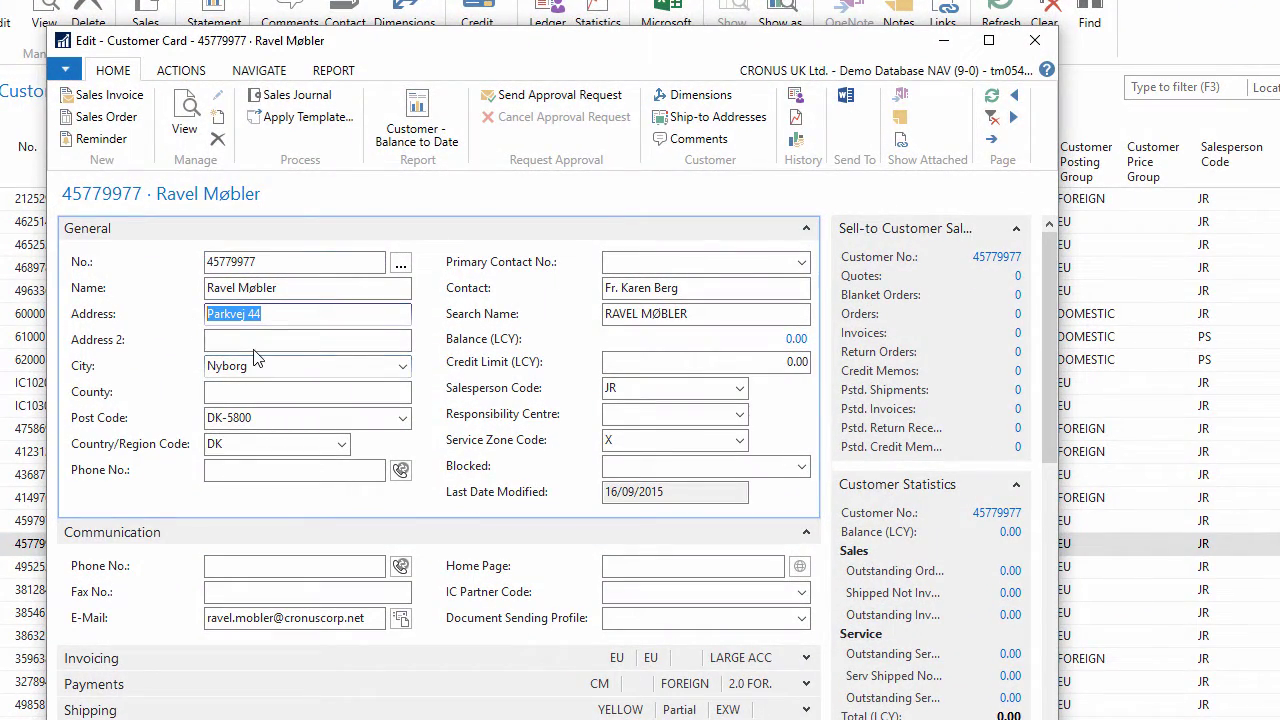
pyautogui.press('Delete')
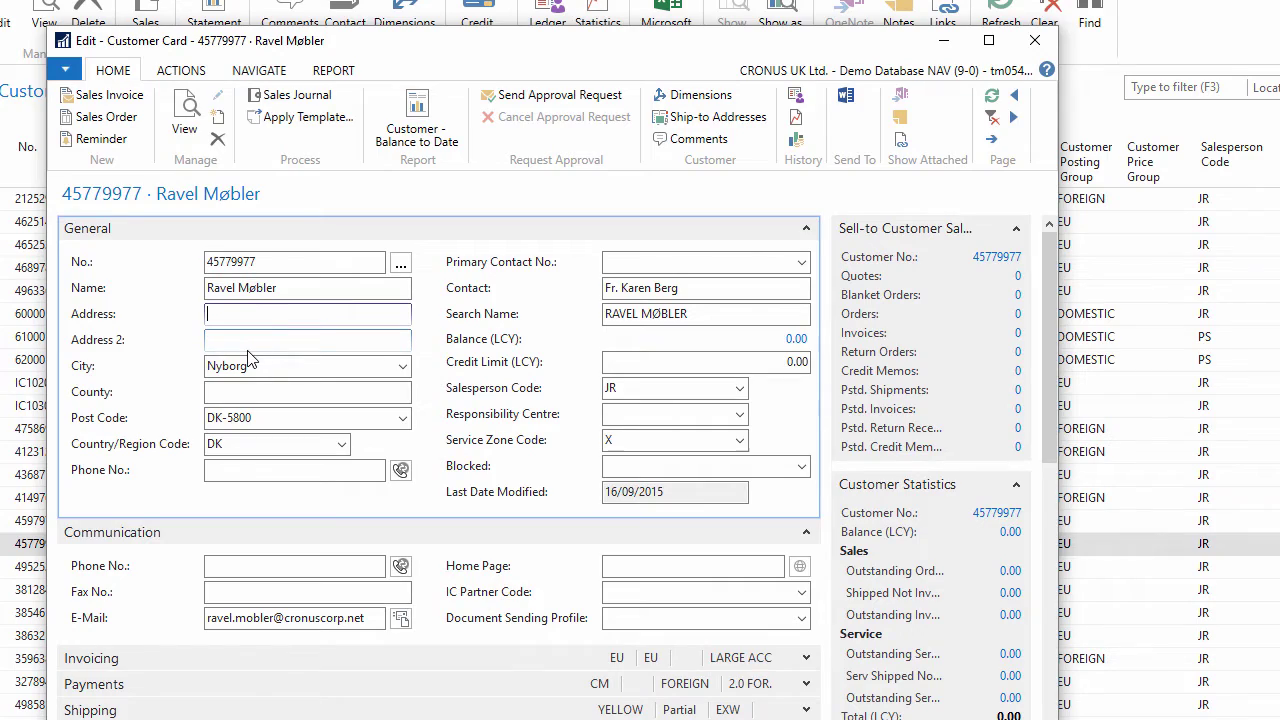
pyautogui.hotkey('ctrl', 'z')
pyautogui.click(245, 341)
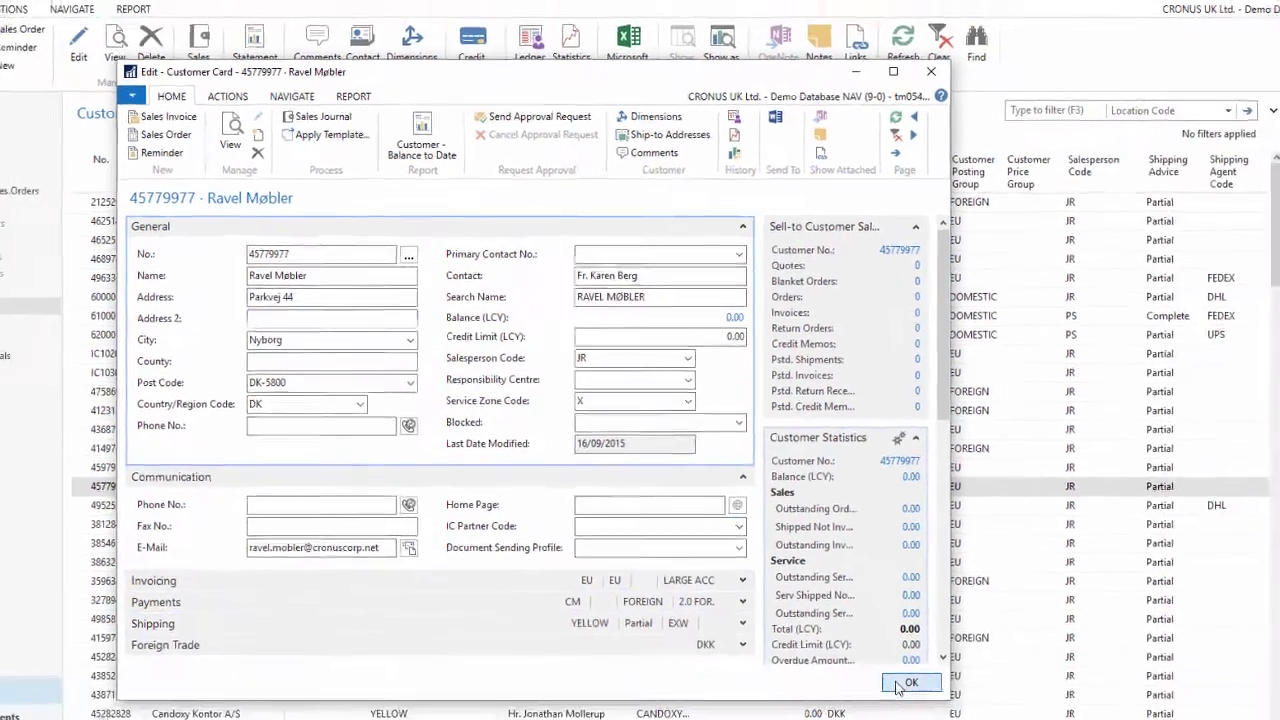
pyautogui.press('Escape')
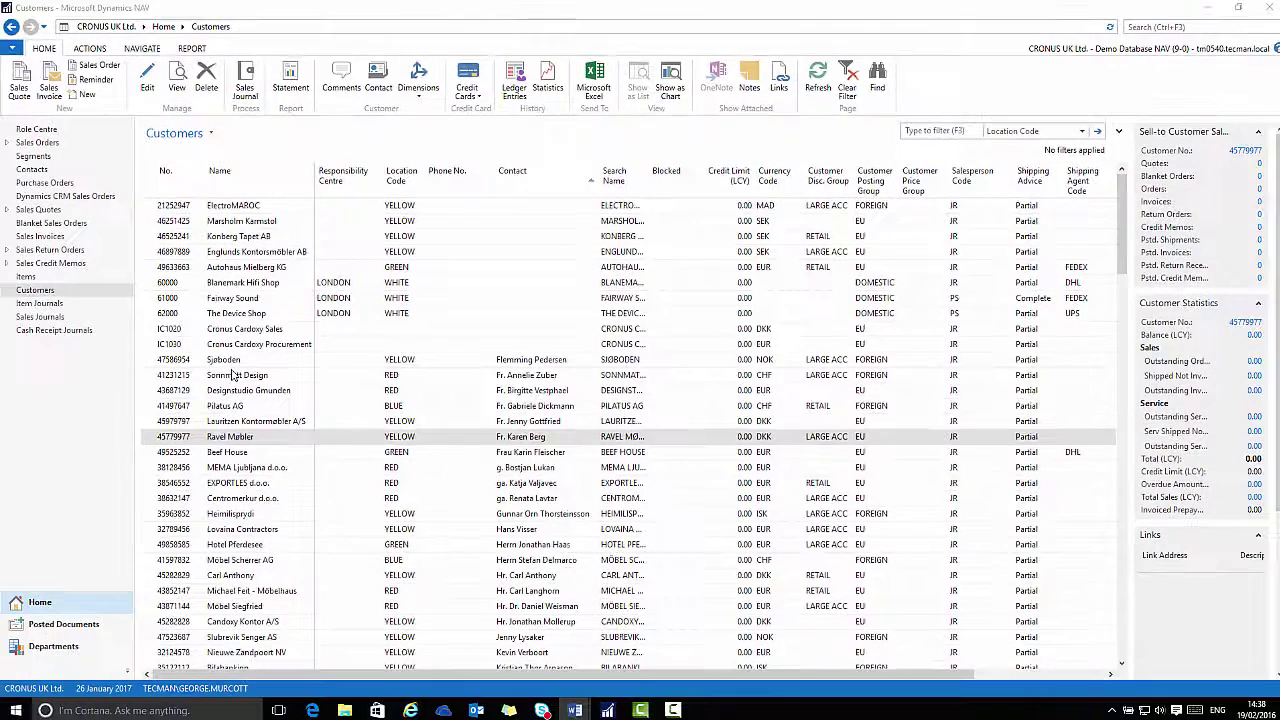
# Select Cronus Cardoxy Sales, then visit the Role Centre and return to Customers.
pyautogui.click(166, 331)
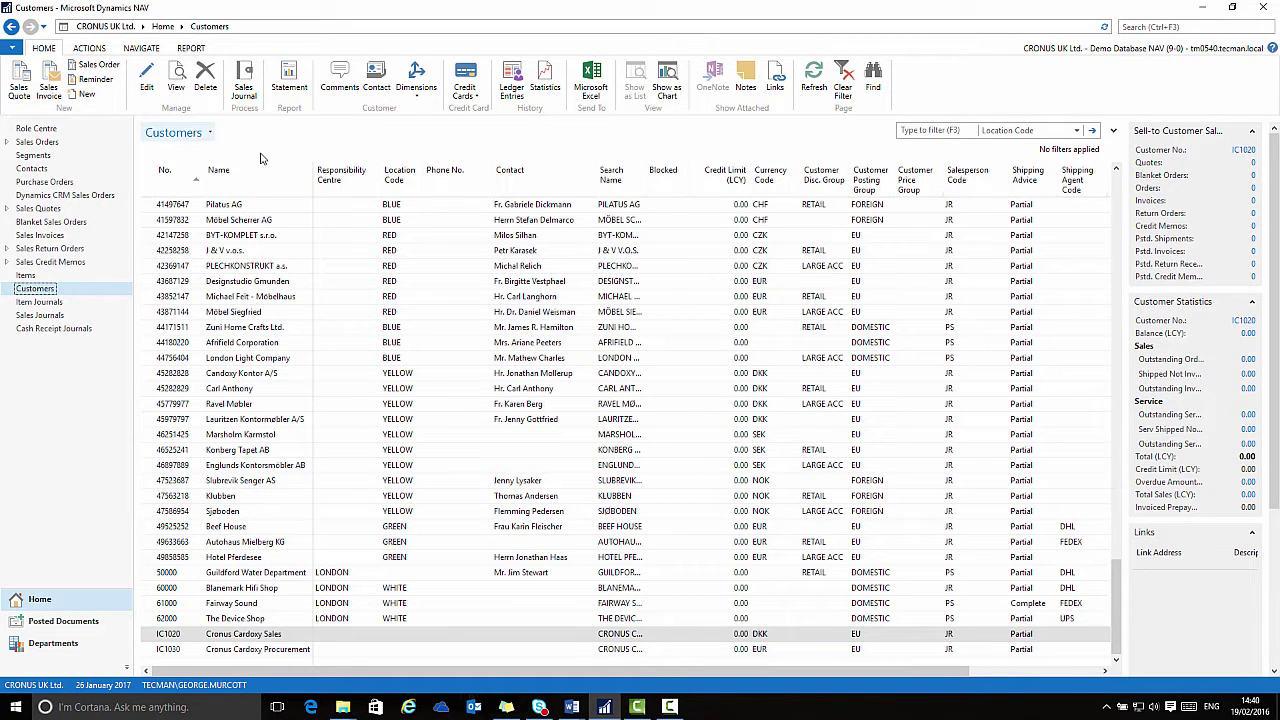
pyautogui.click(36, 128)
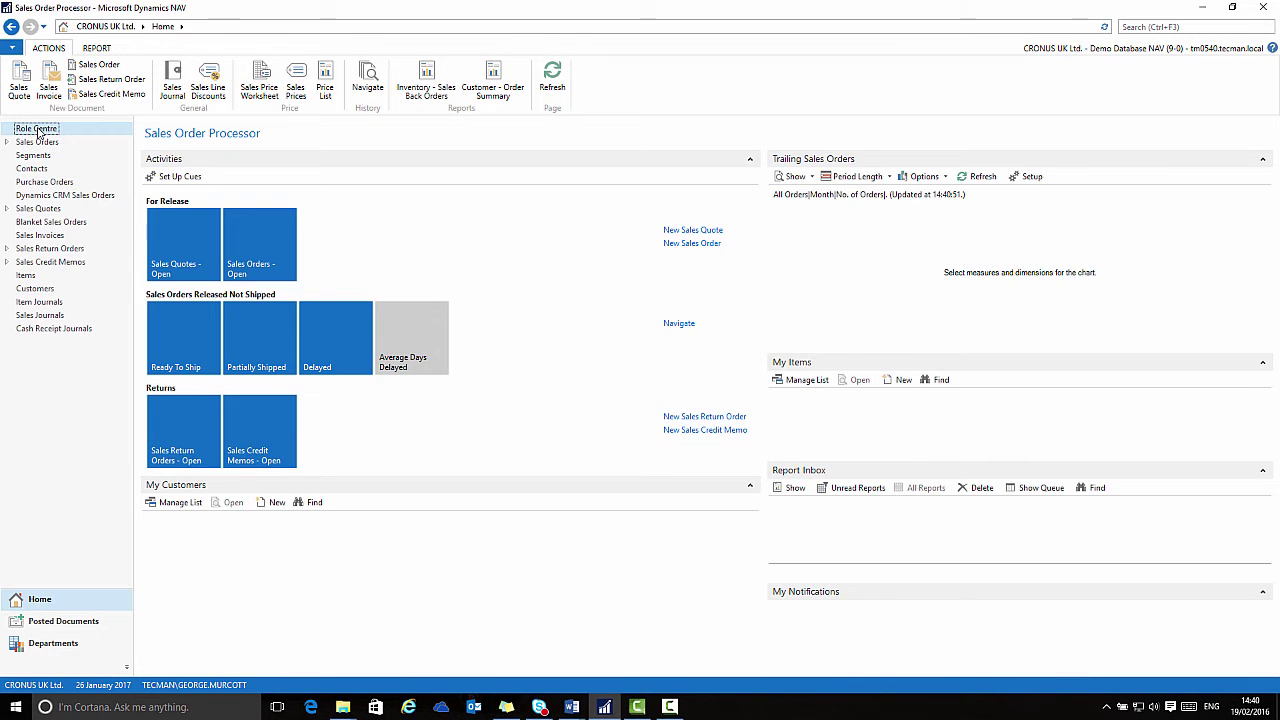
pyautogui.click(36, 288)
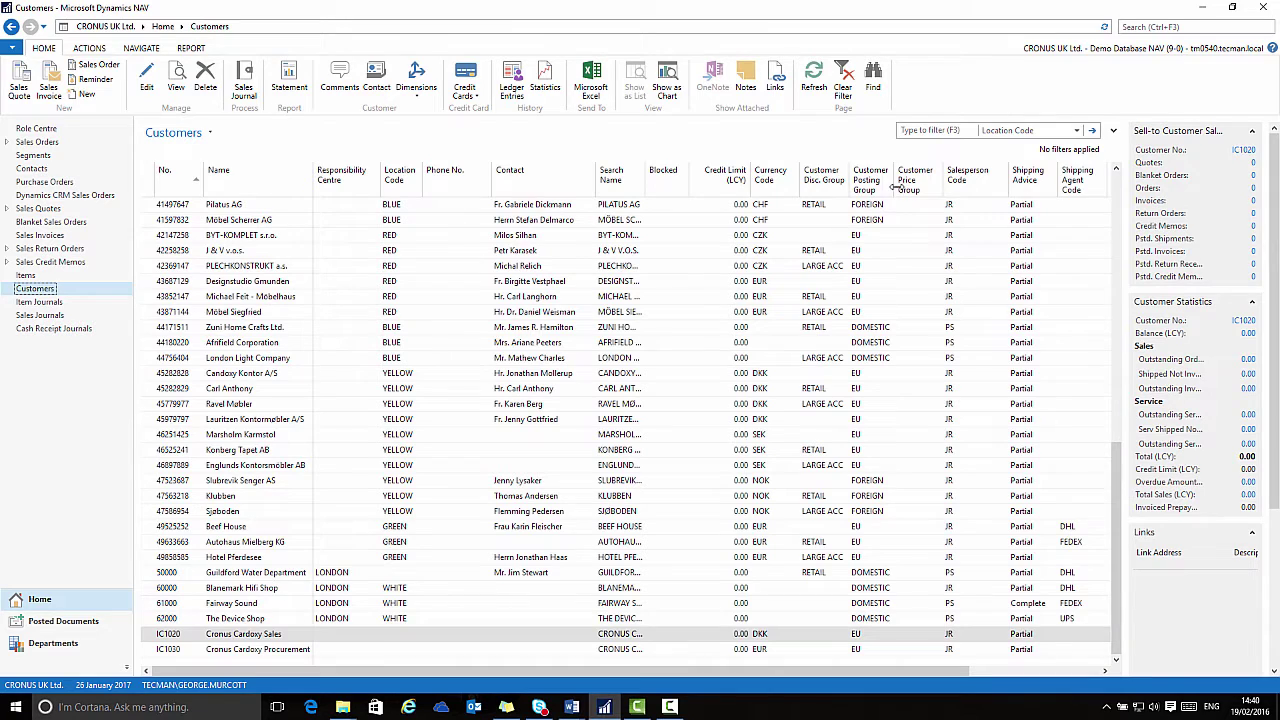
# Widen the Customer Posting Group and Search Name columns and verify they persist after leaving Customers.
pyautogui.moveTo(898, 186); pyautogui.dragTo(927, 190)
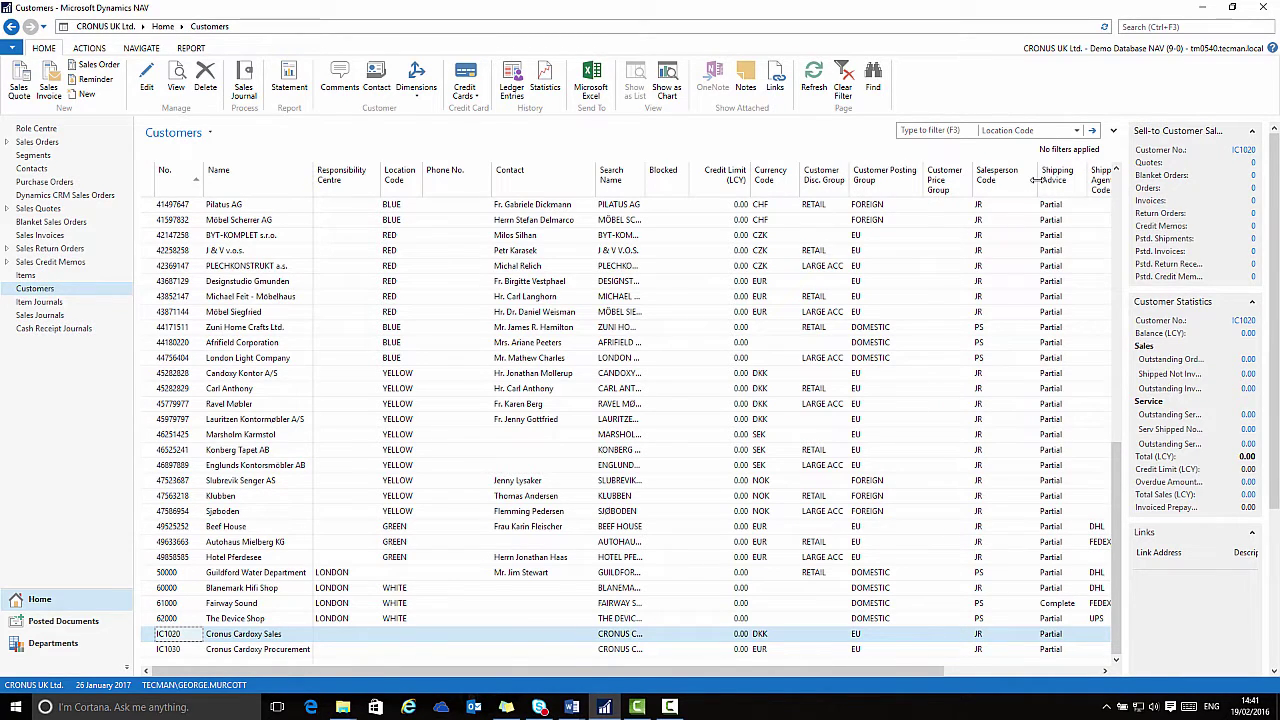
pyautogui.moveTo(648, 183); pyautogui.dragTo(750, 188)
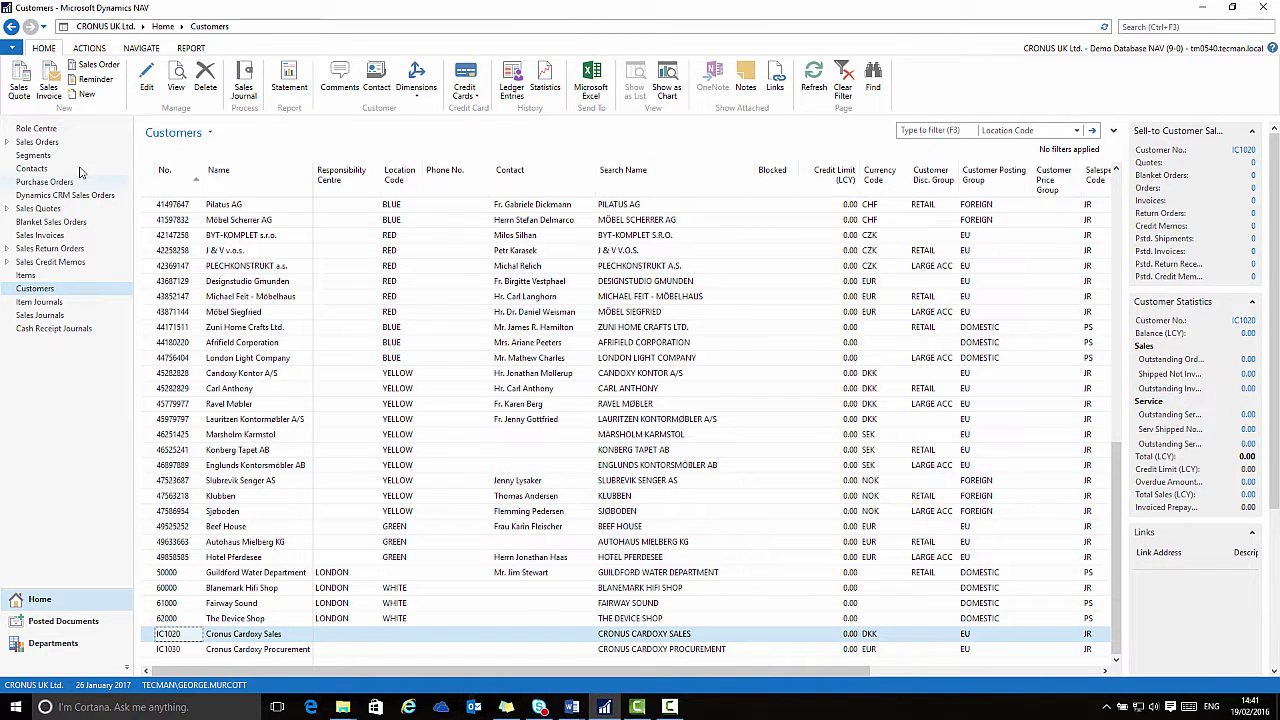
pyautogui.click(30, 130)
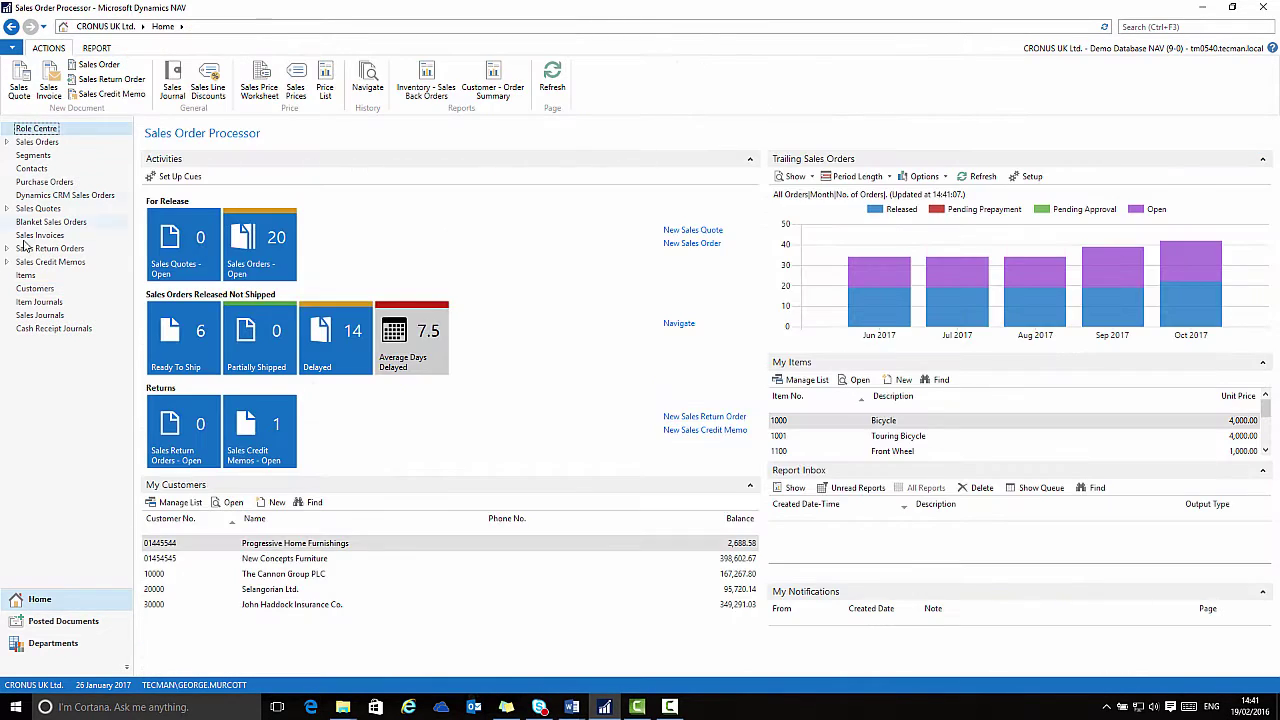
pyautogui.click(33, 288)
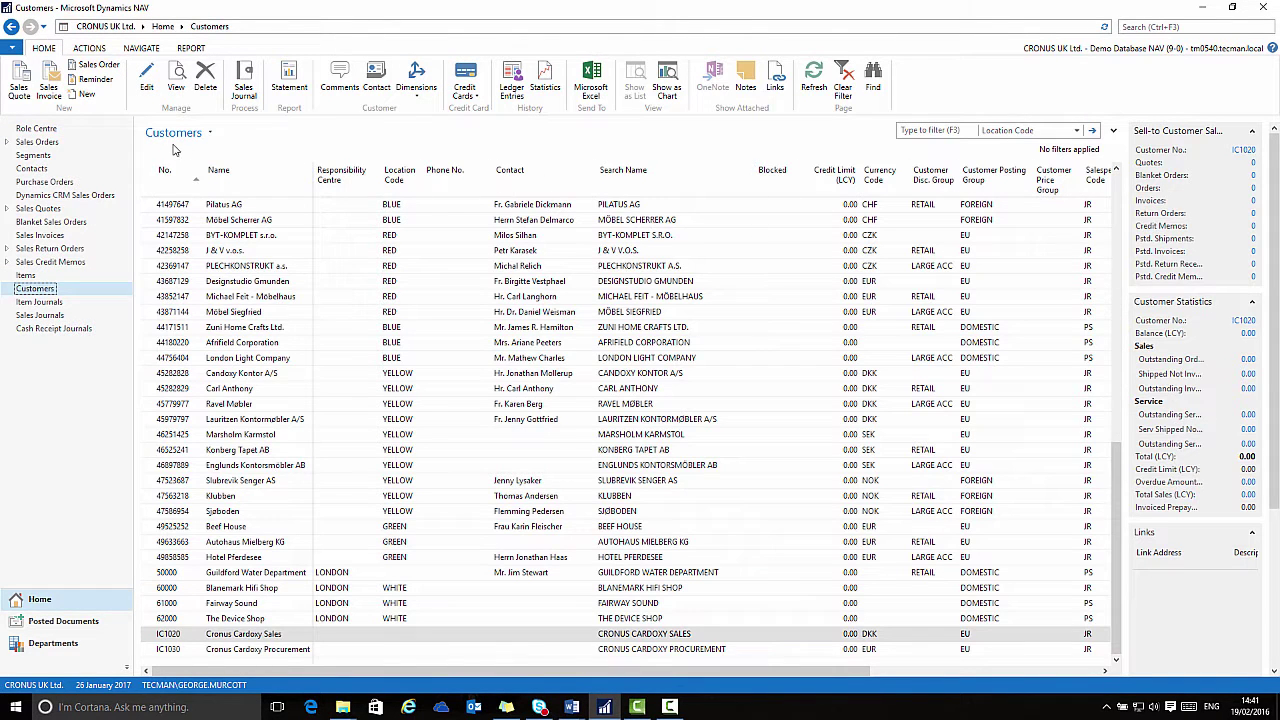
# In Items, widen Cost is Adjusted, auto-fit Assembly BOM and Created From Nonstock, then go to Sales Orders.
pyautogui.click(26, 276)
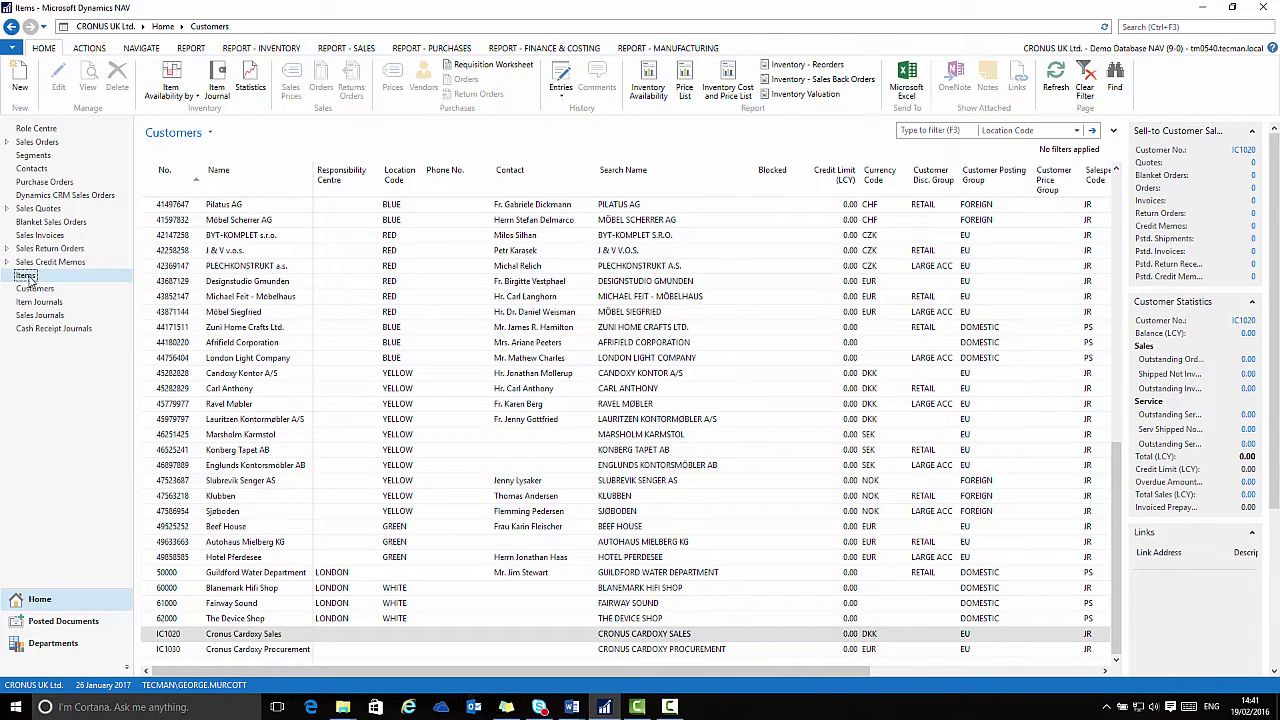
pyautogui.click(215, 251)
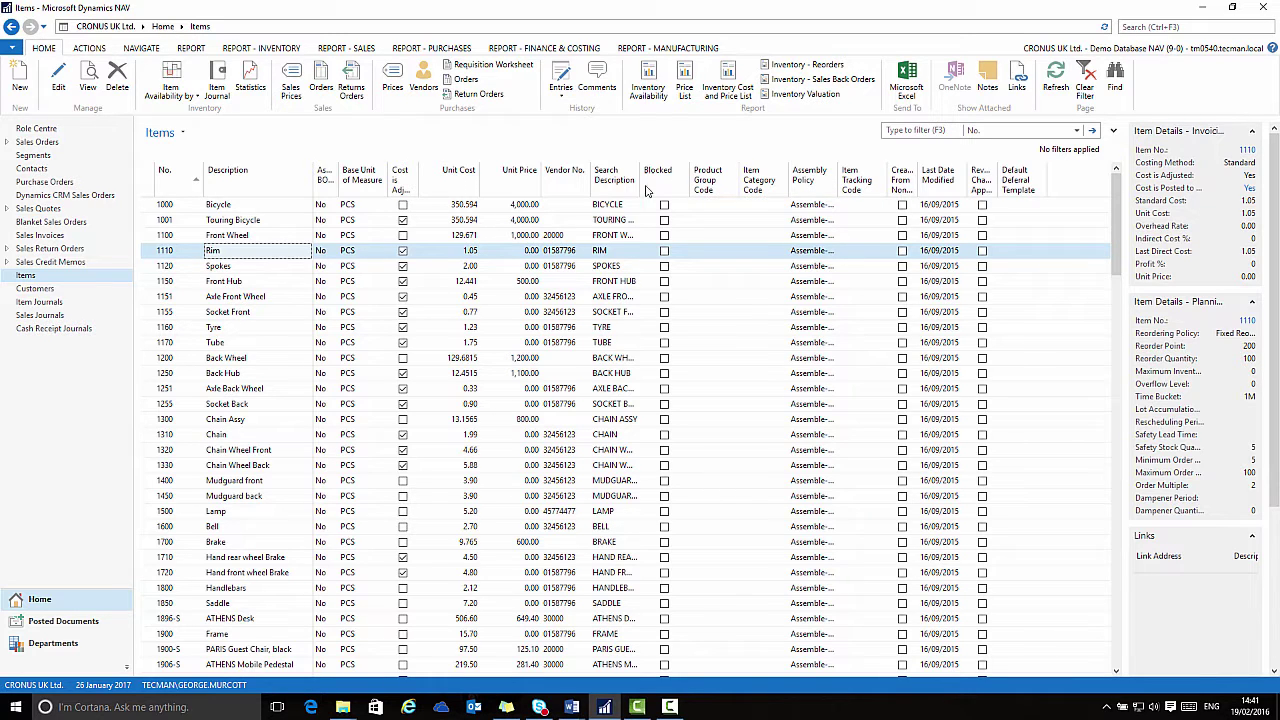
pyautogui.moveTo(421, 183); pyautogui.dragTo(430, 181)
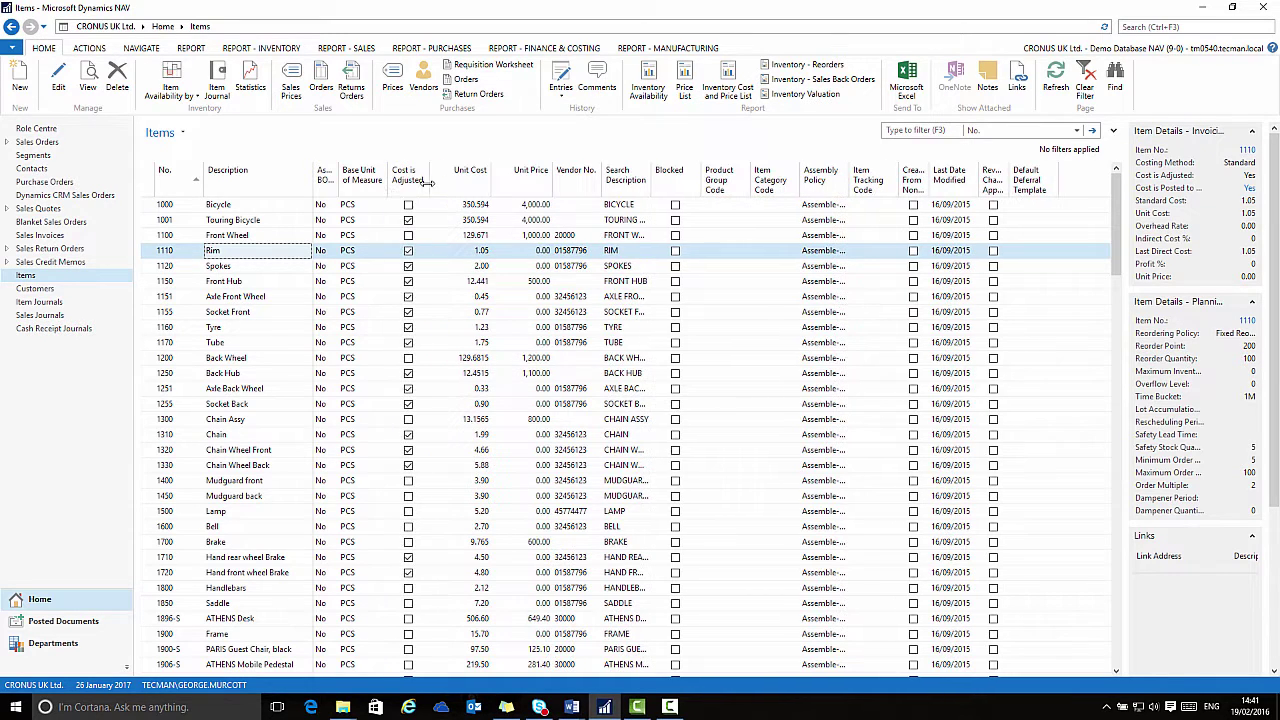
pyautogui.doubleClick(339, 182)
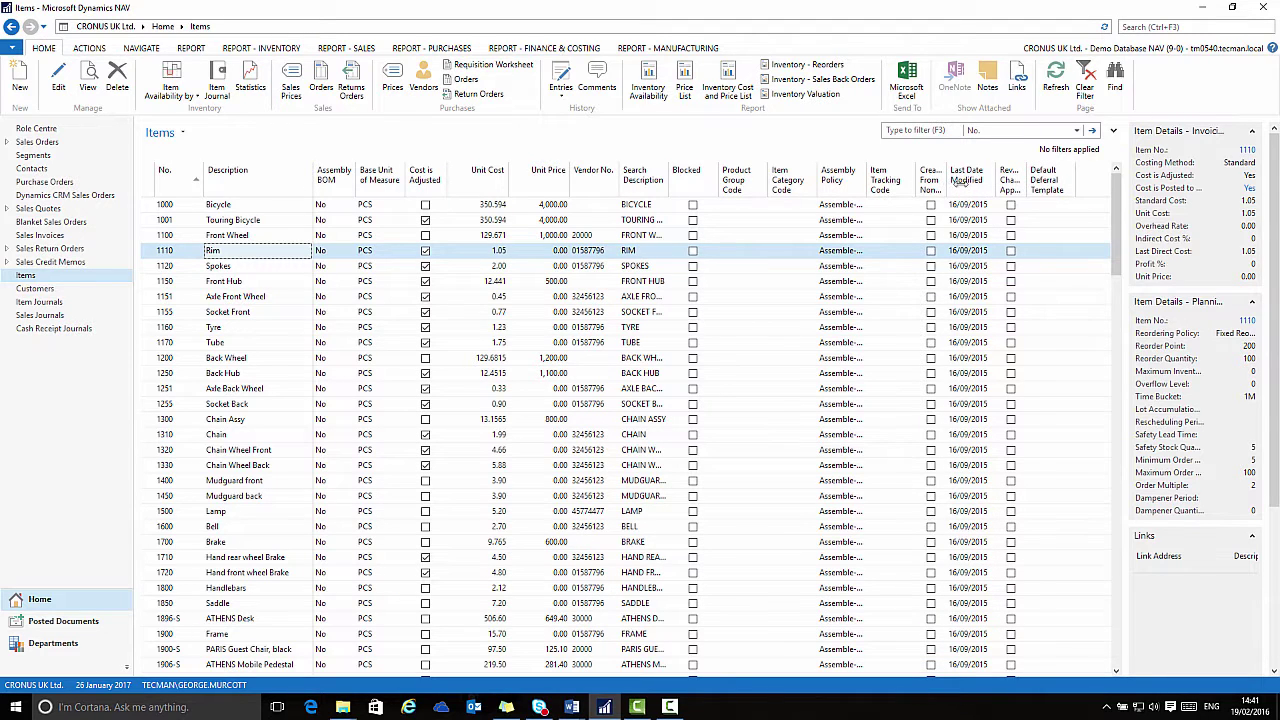
pyautogui.doubleClick(946, 185)
pyautogui.click(48, 143)
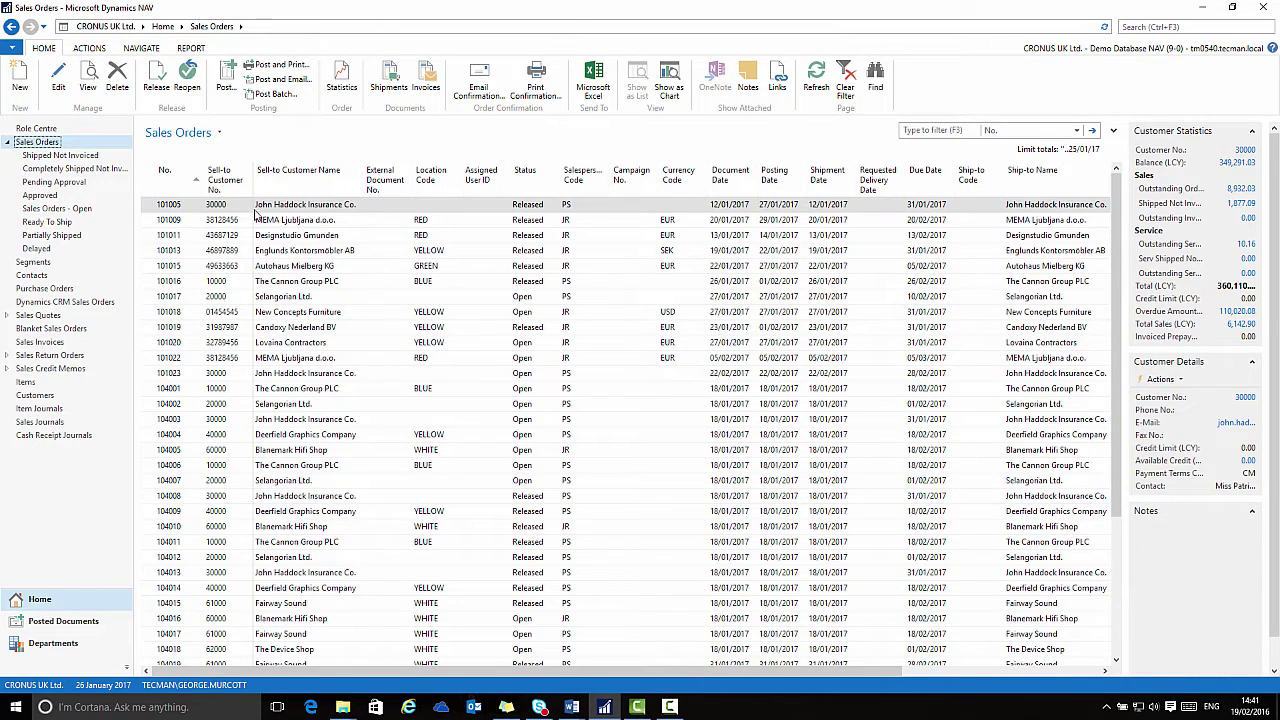
# Open sales order 104006 for The Cannon Group PLC in the Edit - Sales Order card.
pyautogui.click(396, 343)
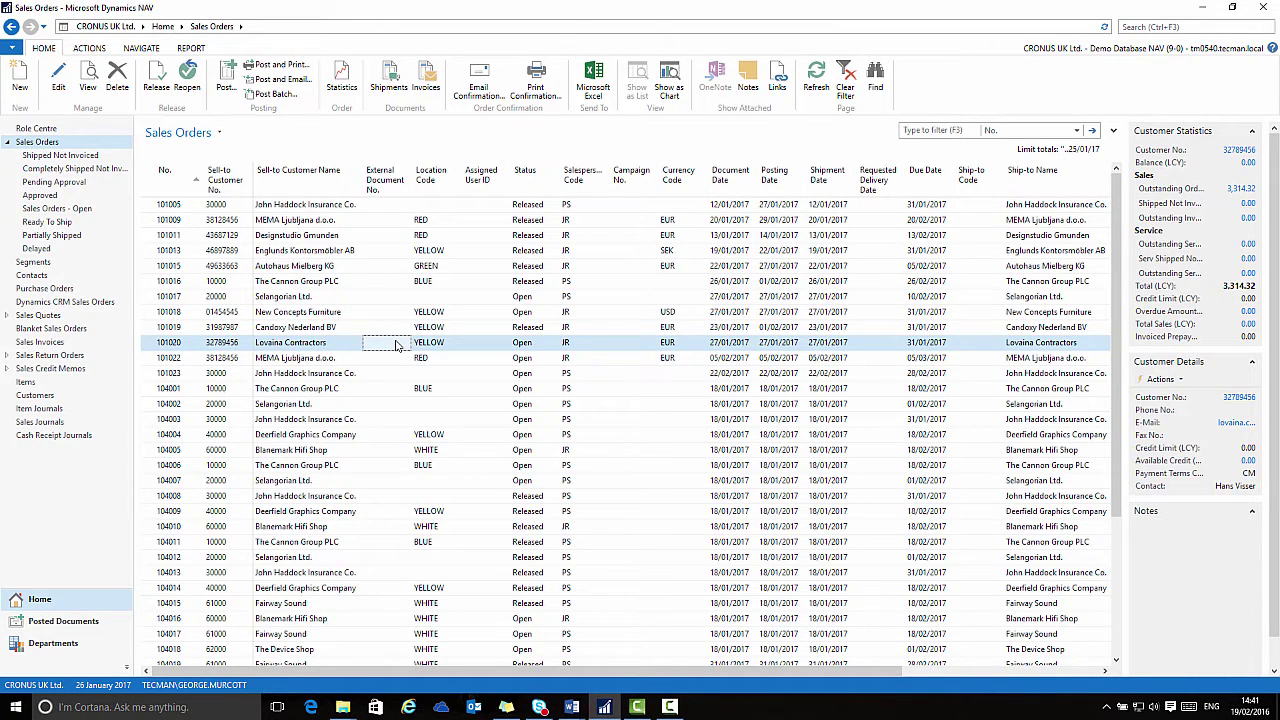
pyautogui.doubleClick(284, 467)
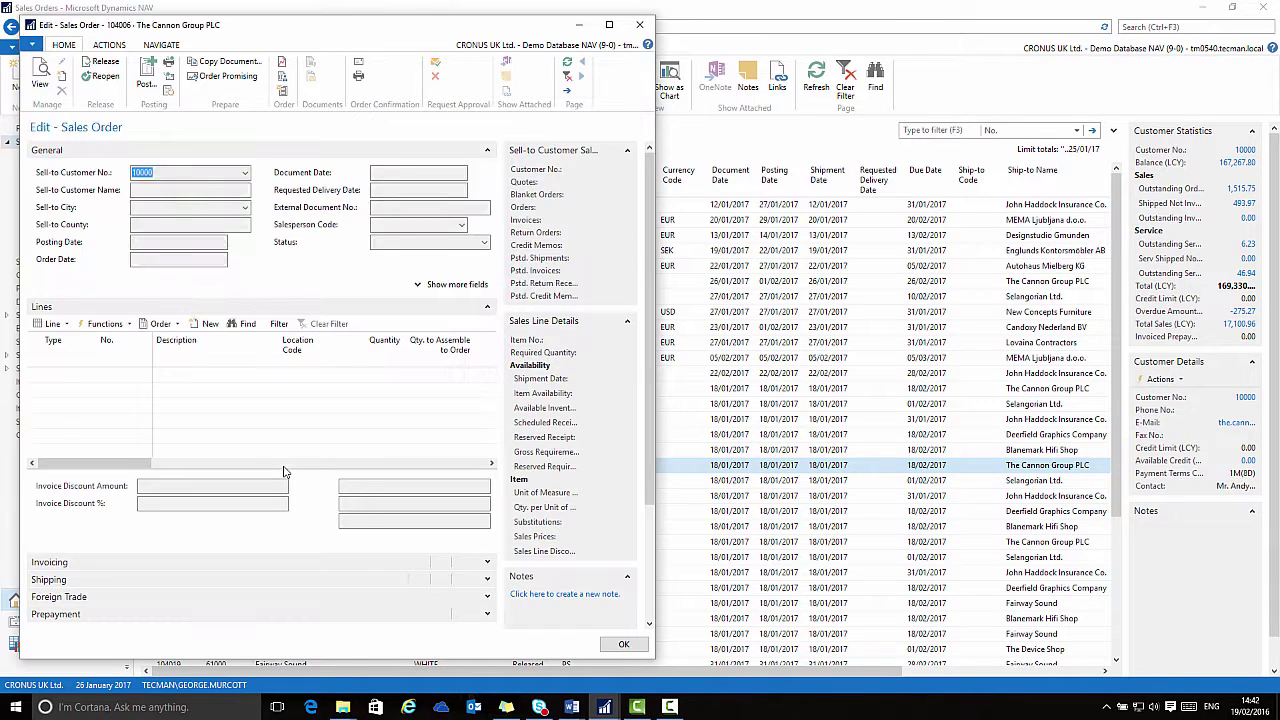